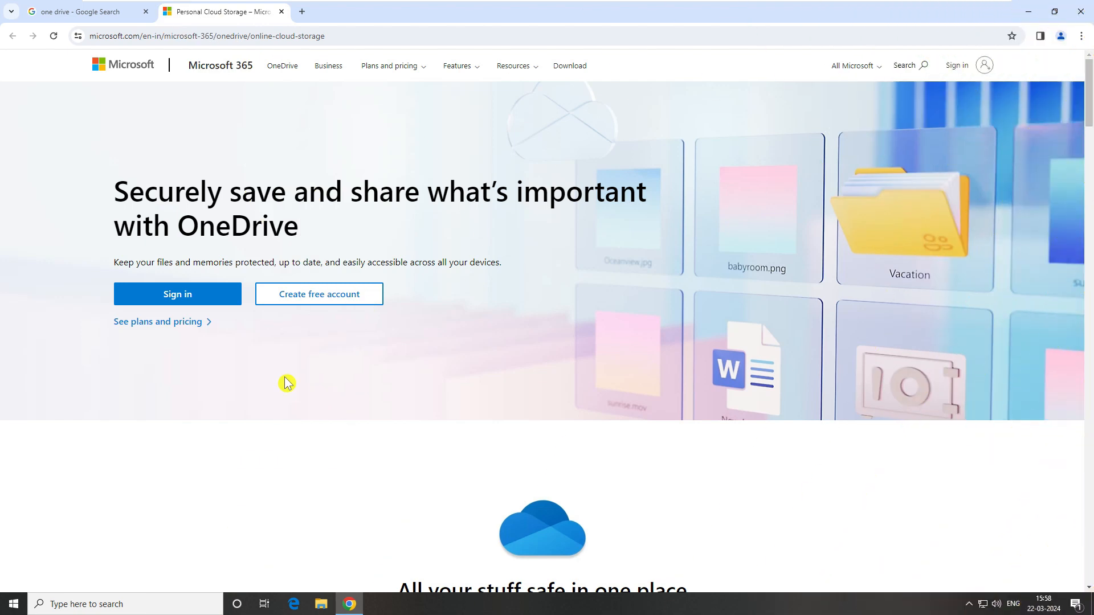
- Start creating a free Microsoft account from the OneDrive cloud storage page
{"action": "left_click", "coordinate": [336, 300]}
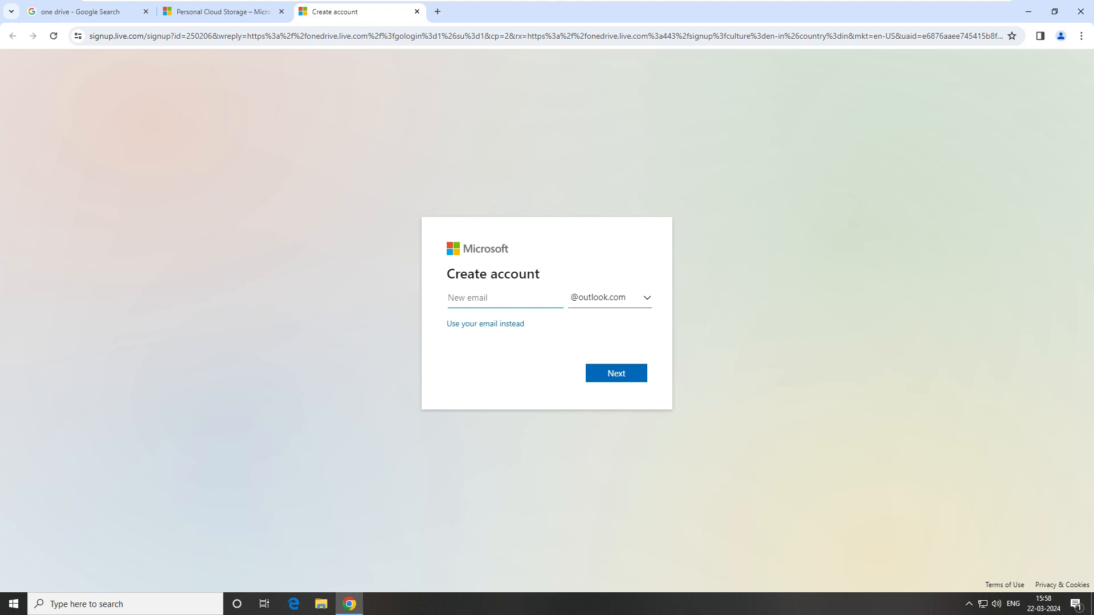
- Choose a new outlook.com username and set the account password
{"action": "left_click", "coordinate": [496, 327]}
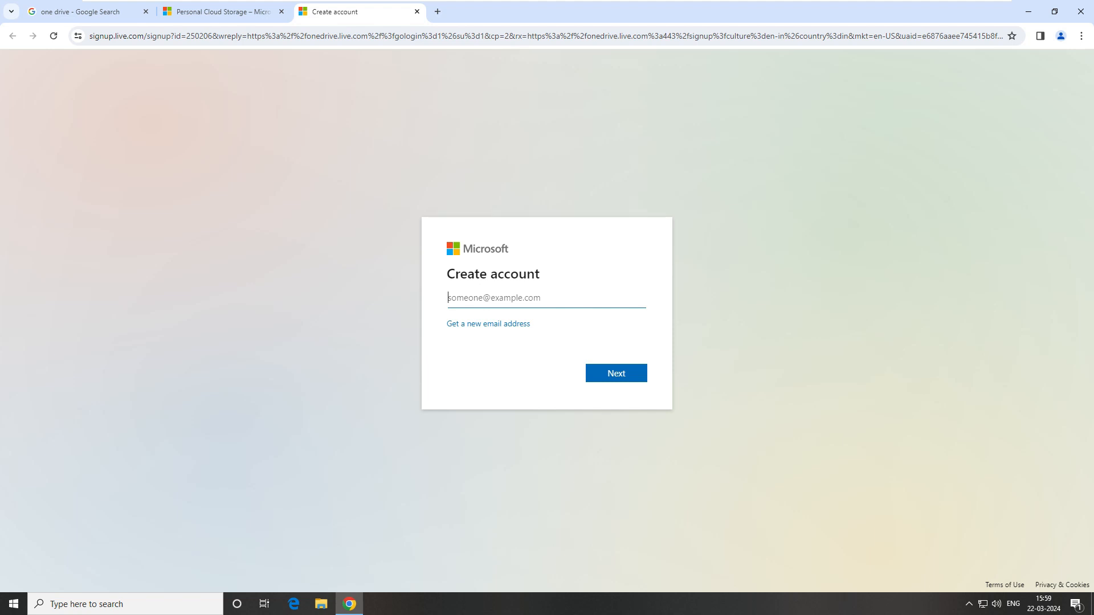
{"action": "left_click", "coordinate": [498, 330]}
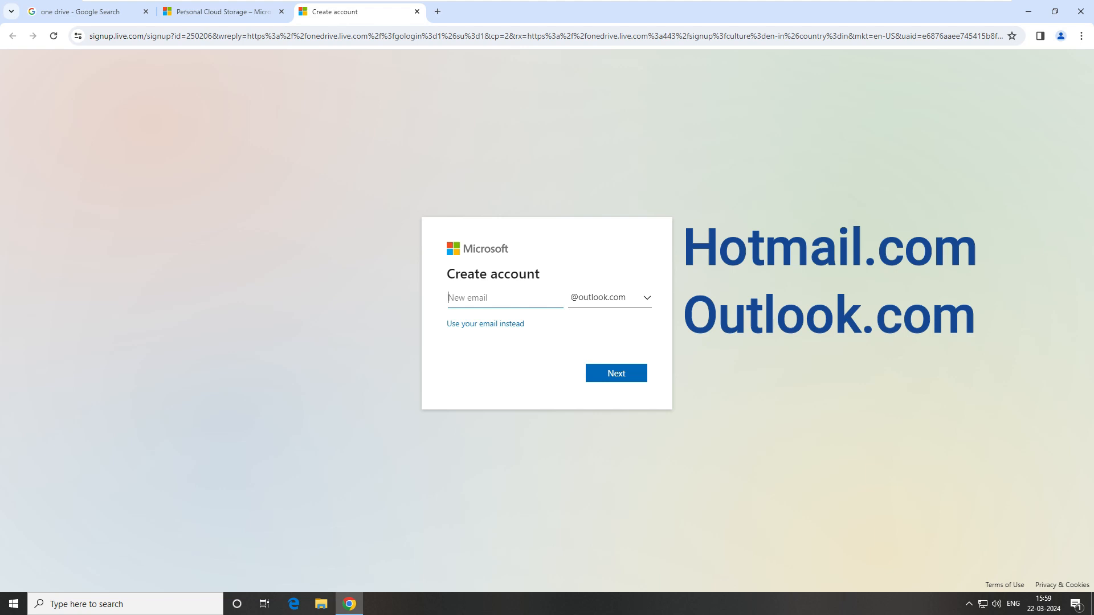
{"action": "left_click", "coordinate": [638, 380]}
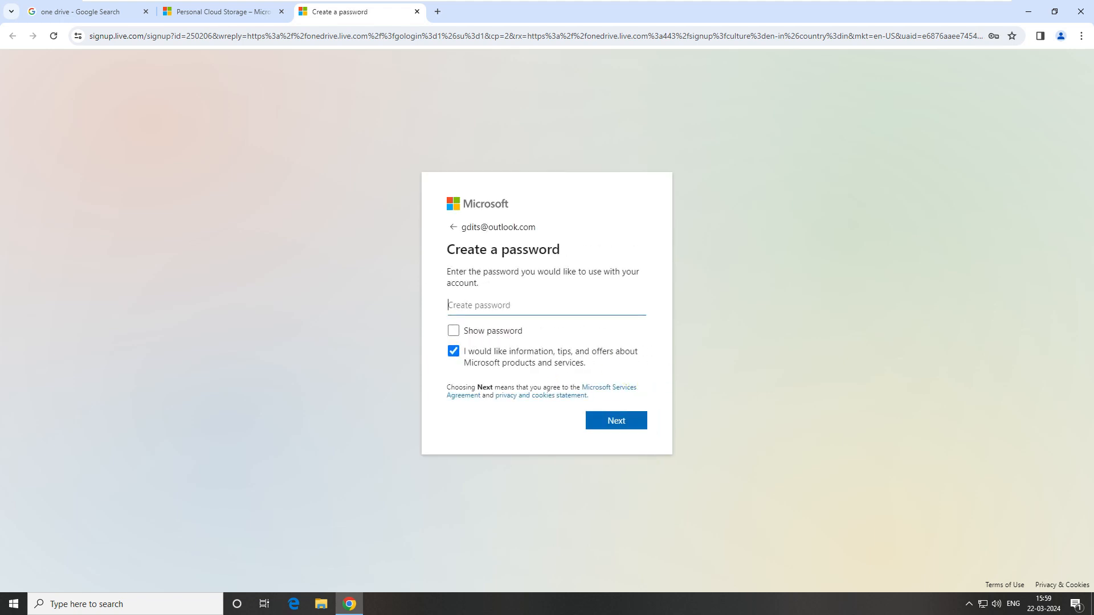
{"action": "left_click", "coordinate": [597, 421]}
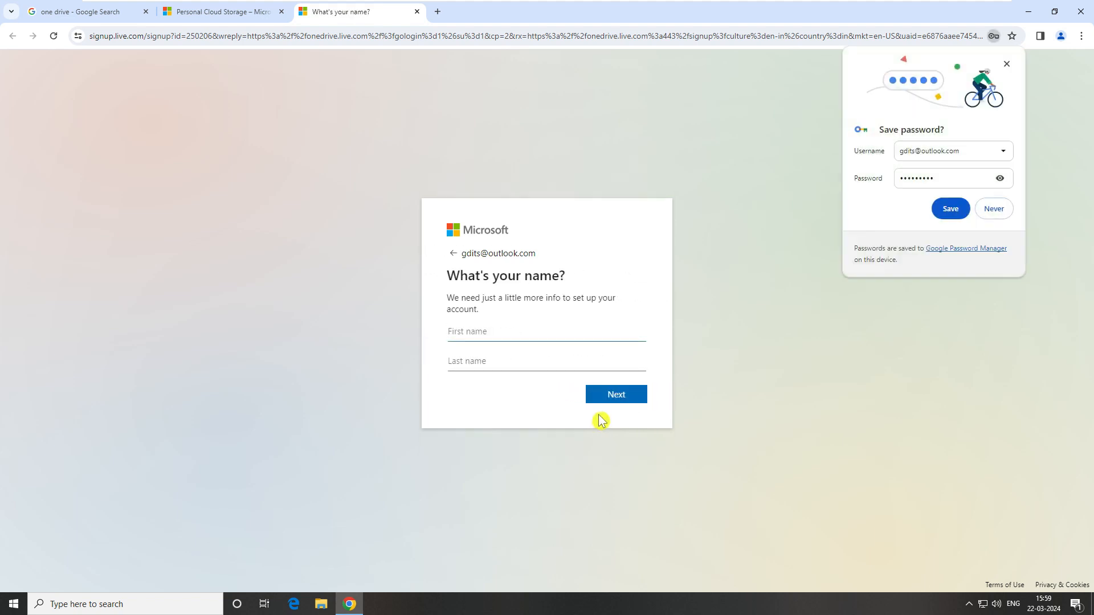
- Dismiss the save-password offer and enter the first and last name
{"action": "left_click", "coordinate": [1006, 65]}
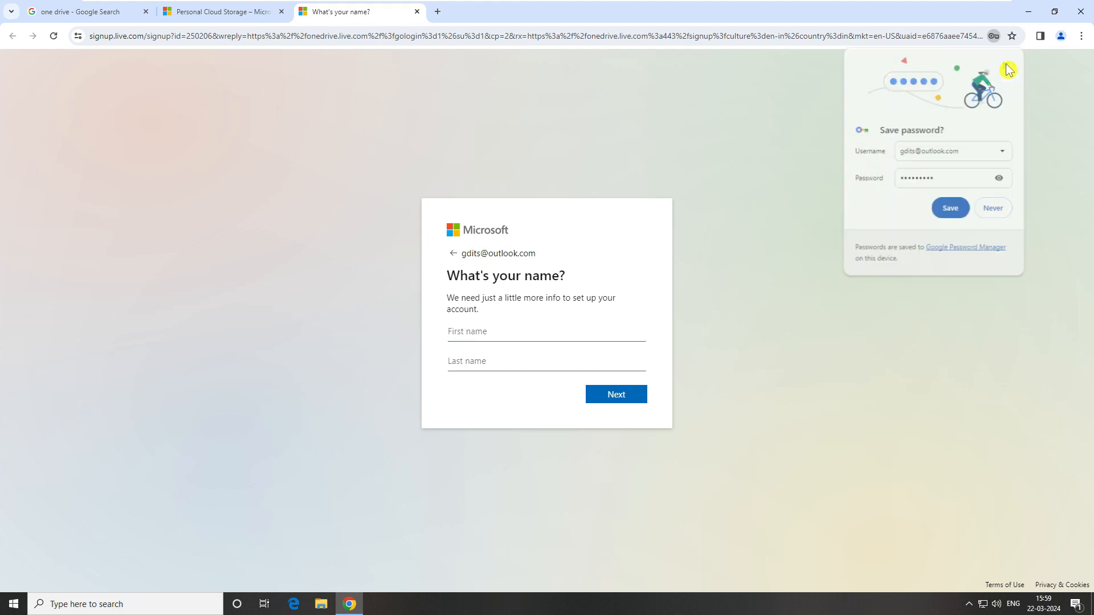
{"action": "type", "text": "d"}
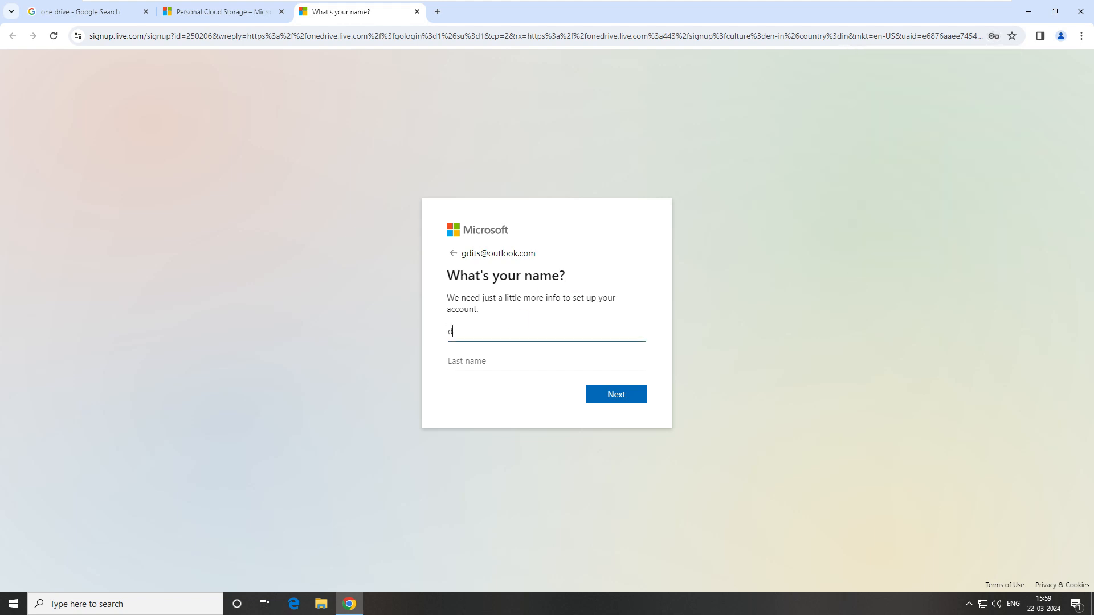
{"action": "key", "text": "BackSpace"}
{"action": "type", "text": "gdit"}
{"action": "key", "text": "Tab"}
{"action": "type", "text": "se"}
{"action": "key", "text": "BackSpace"}
{"action": "left_click", "coordinate": [614, 402]}
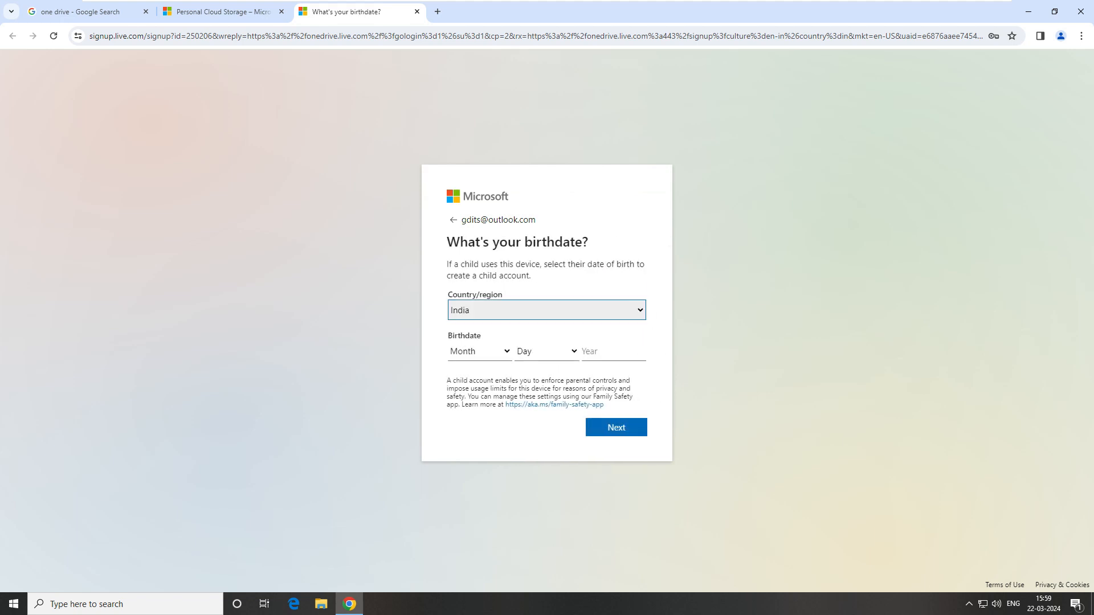
- Enter the birthdate as January 1, 1980
{"action": "left_click", "coordinate": [504, 354]}
{"action": "left_click", "coordinate": [482, 380]}
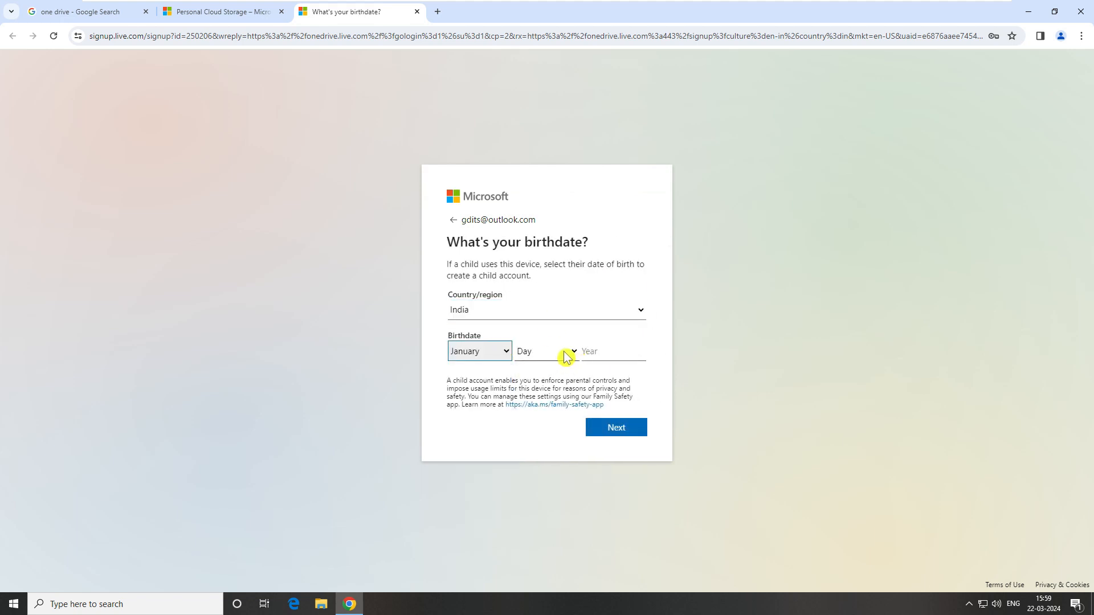
{"action": "left_click", "coordinate": [566, 356]}
{"action": "left_click", "coordinate": [539, 118]}
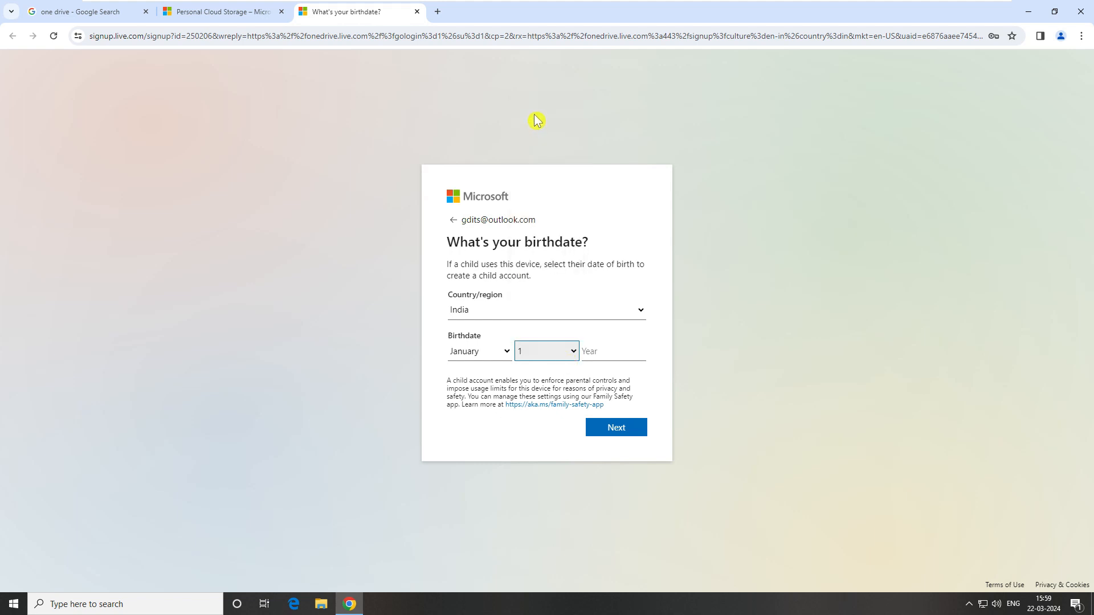
{"action": "left_click", "coordinate": [636, 349]}
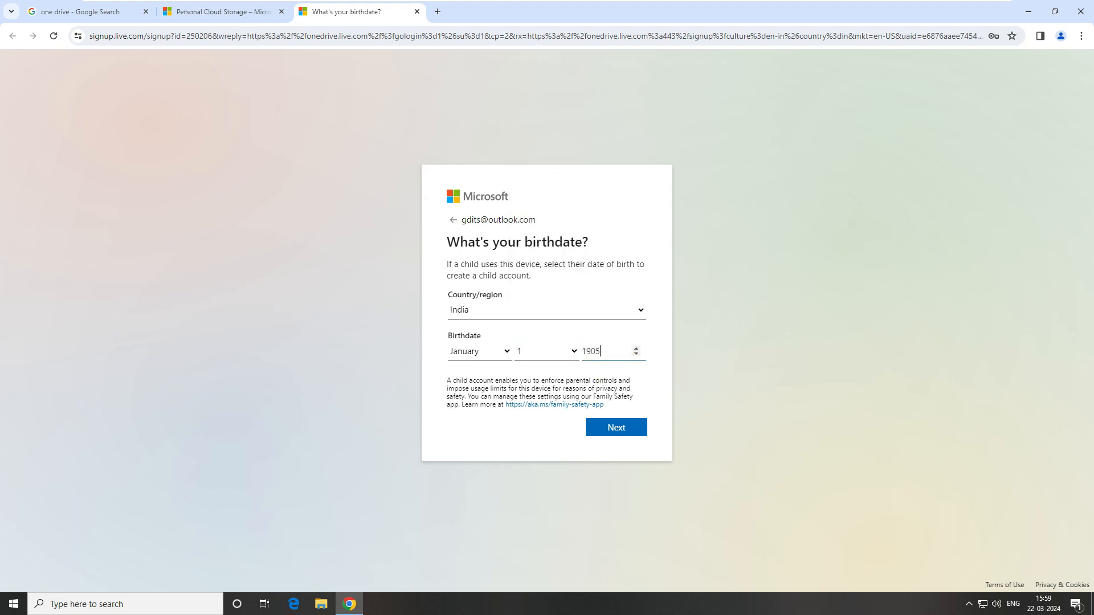
{"action": "left_click_drag", "start_coordinate": [607, 352], "coordinate": [580, 351]}
{"action": "type", "text": "198"}
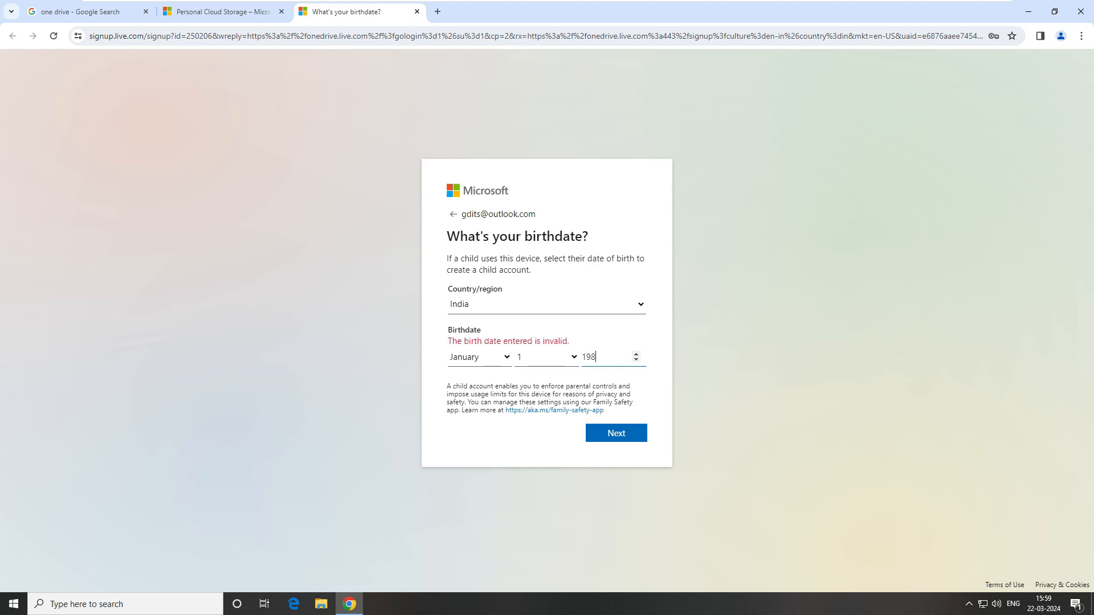
{"action": "type", "text": "0"}
{"action": "left_click", "coordinate": [611, 431]}
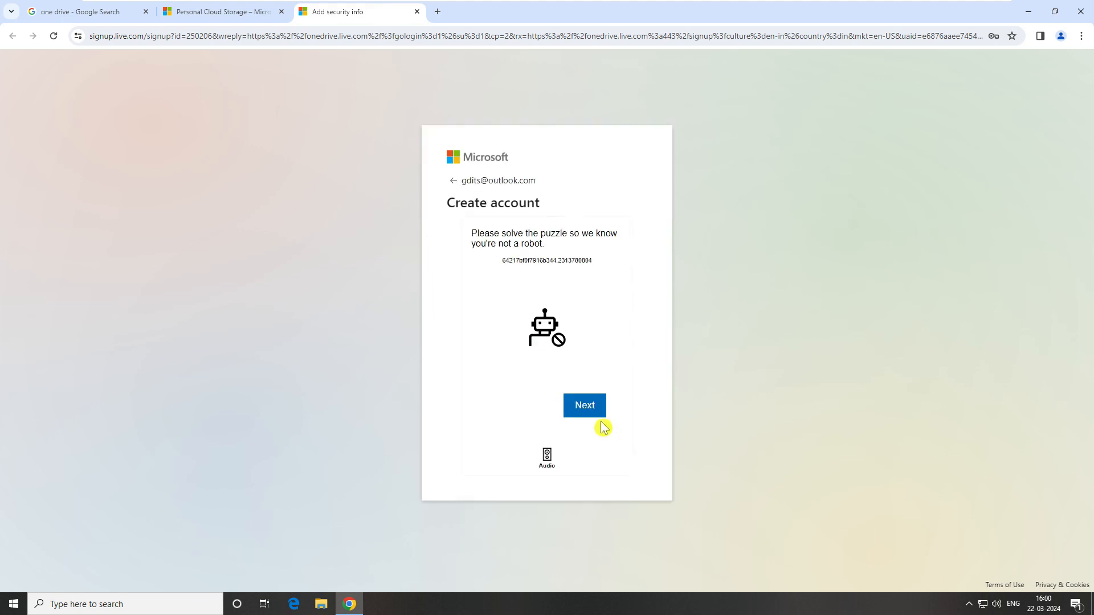
- Solve the anti-robot puzzle by rotating the wheelbarrow two steps toward the hand, then submit
{"action": "left_click", "coordinate": [593, 411]}
{"action": "left_click", "coordinate": [592, 408]}
{"action": "left_click", "coordinate": [583, 413]}
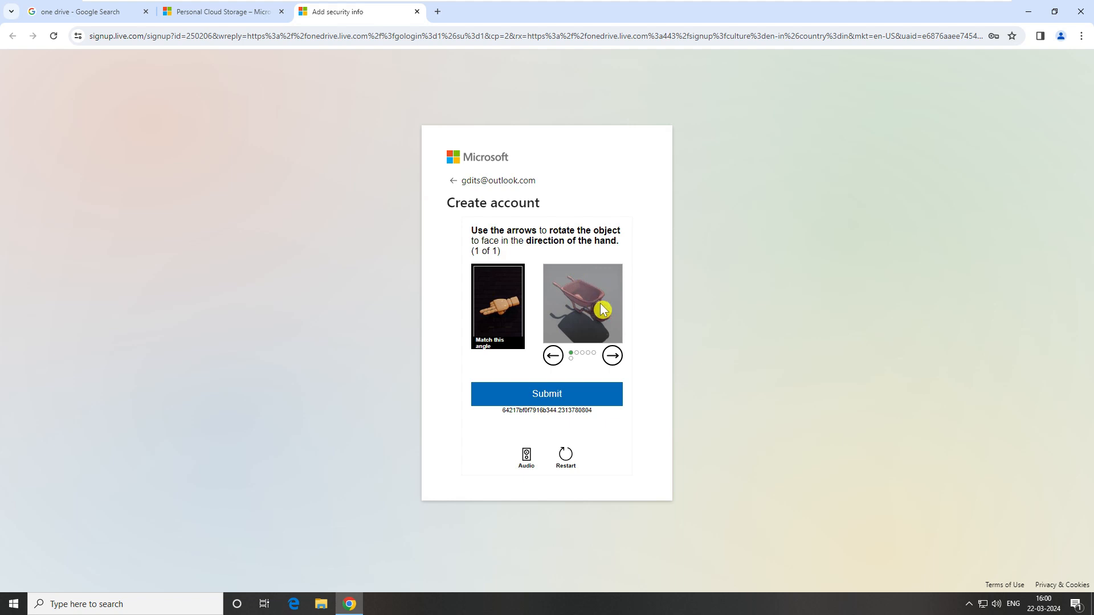
{"action": "left_click", "coordinate": [553, 355]}
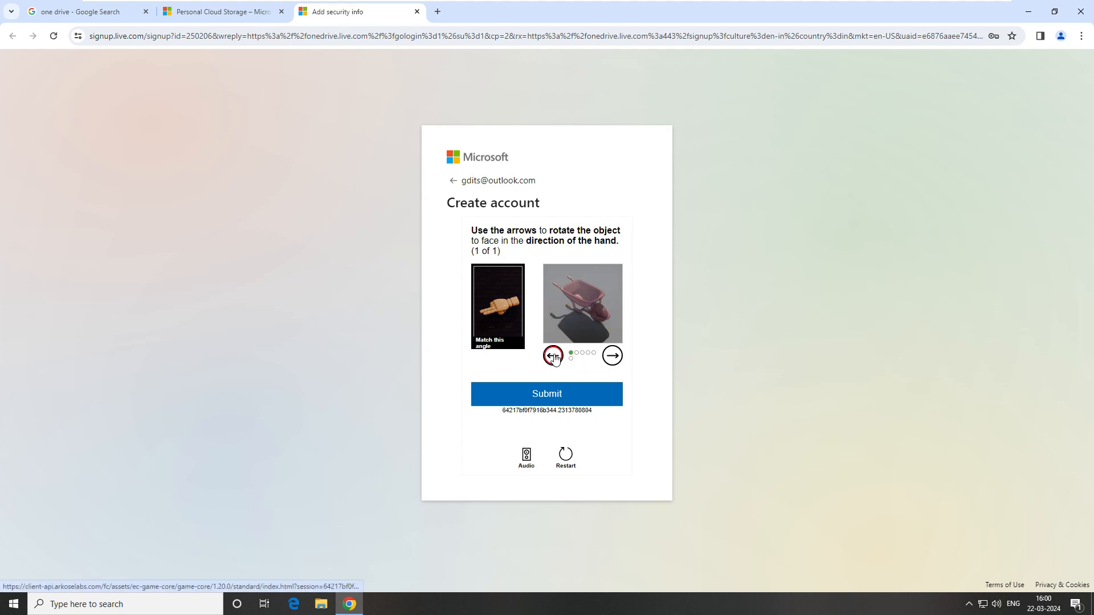
{"action": "left_click", "coordinate": [554, 356]}
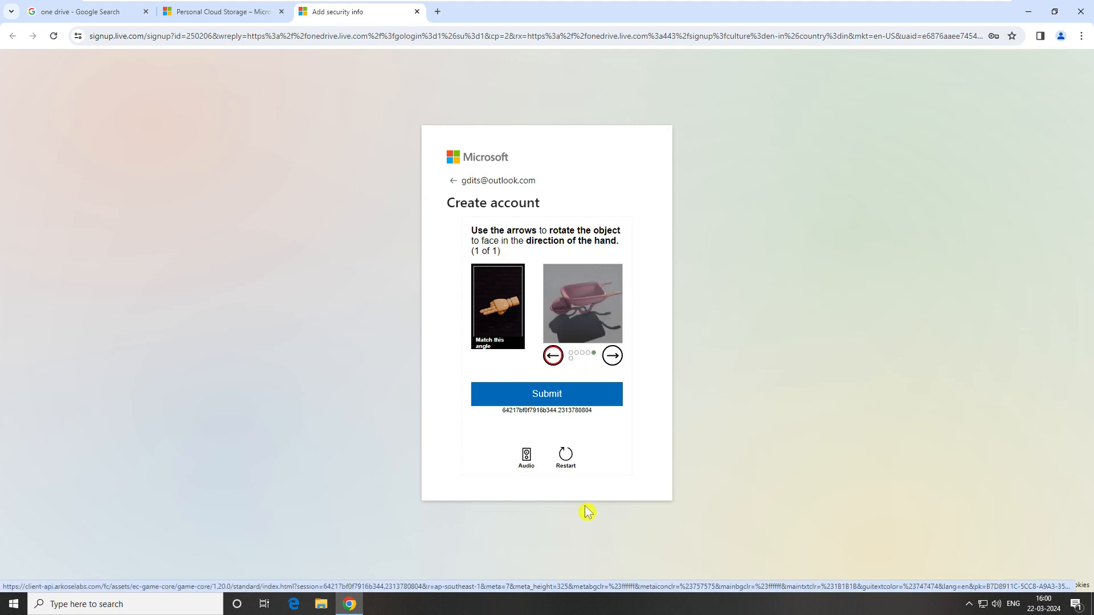
{"action": "left_click", "coordinate": [556, 398]}
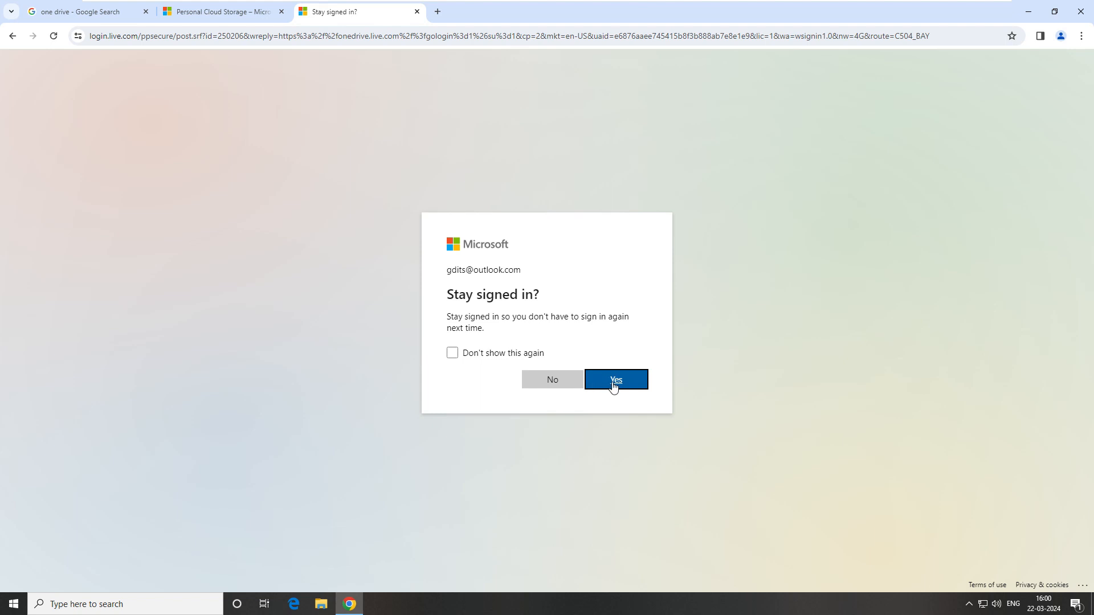
- Stay signed in, dismiss the welcome tour and Microsoft 365 plan offers, and open OneDrive settings
{"action": "left_click", "coordinate": [613, 386]}
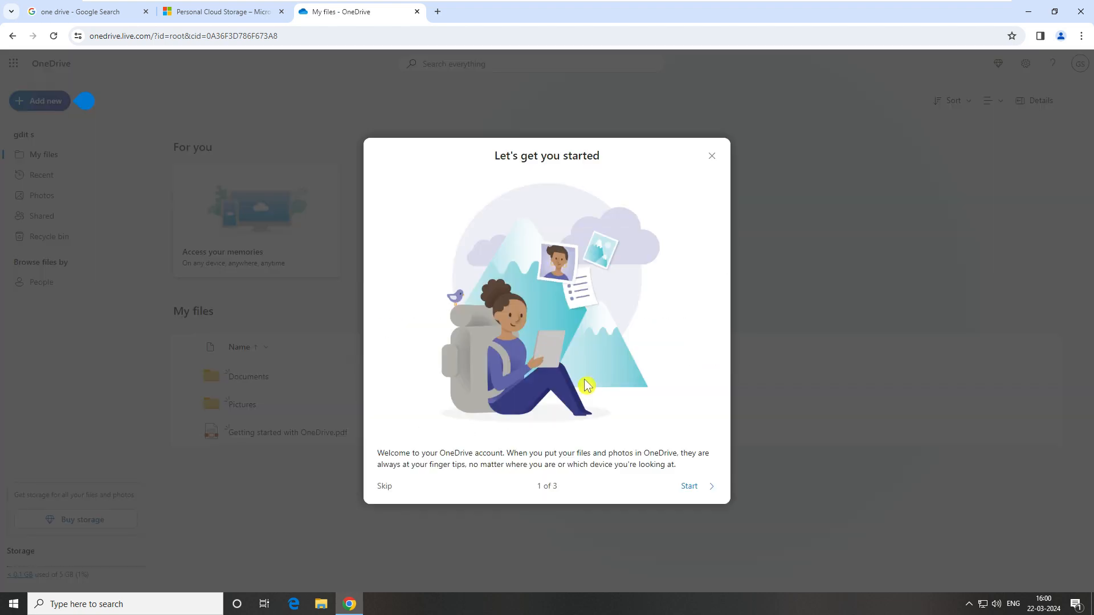
{"action": "left_click", "coordinate": [712, 161]}
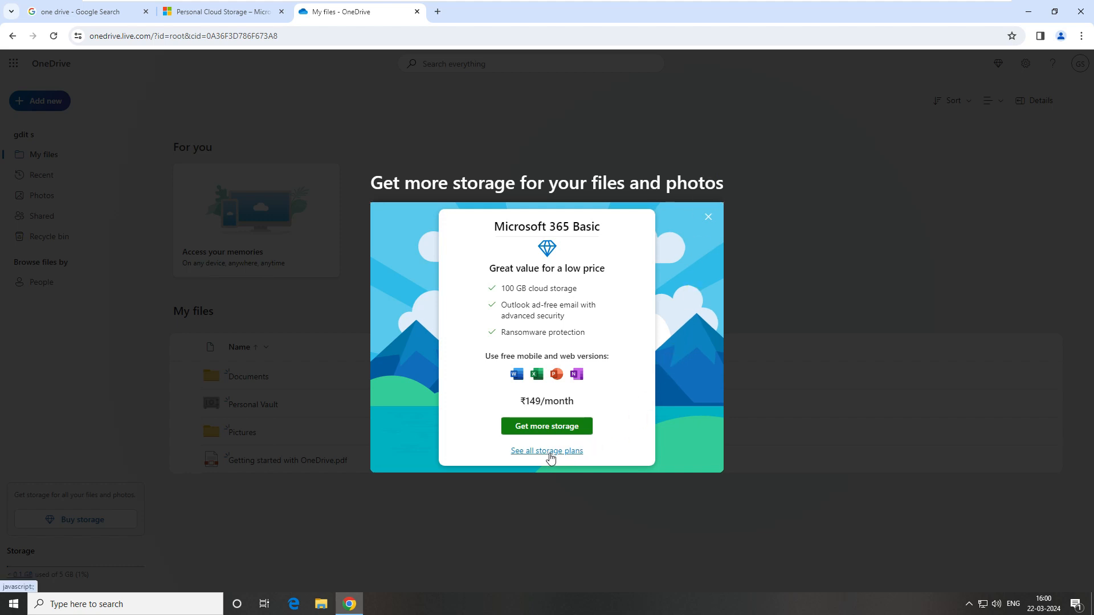
{"action": "left_click", "coordinate": [549, 452]}
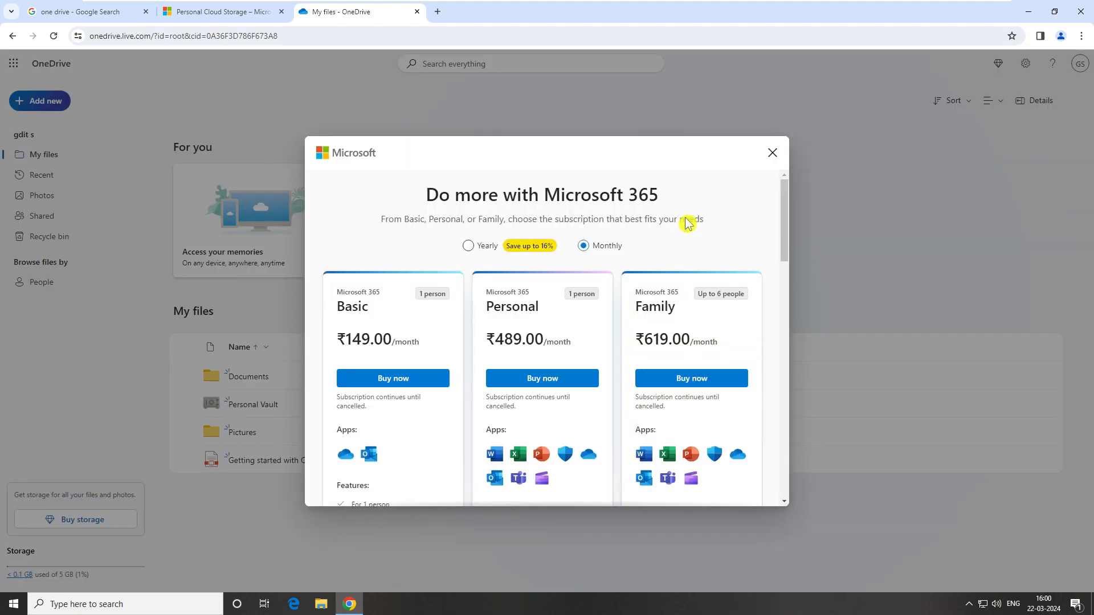
{"action": "left_click", "coordinate": [776, 153]}
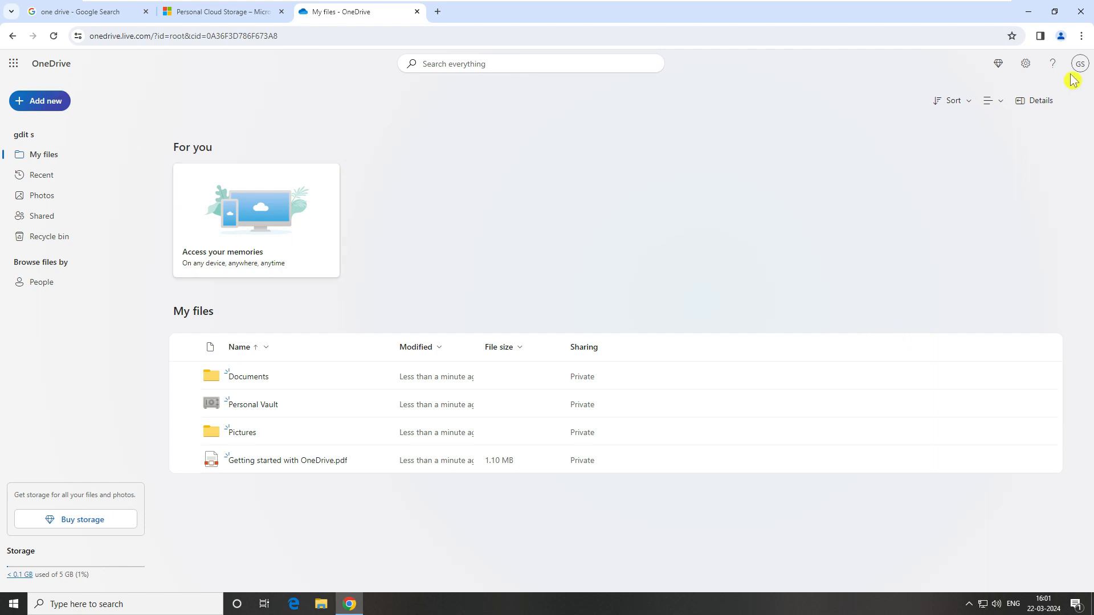
{"action": "left_click", "coordinate": [1027, 63]}
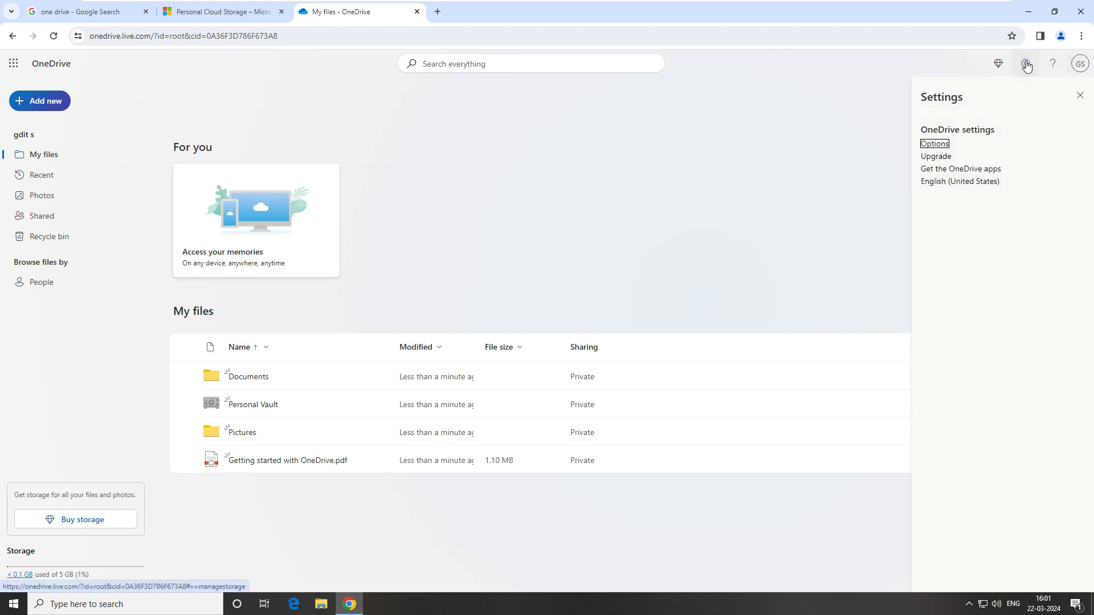
- Download the OneDrive desktop app installer, then close the Settings panel
{"action": "left_click", "coordinate": [11, 66]}
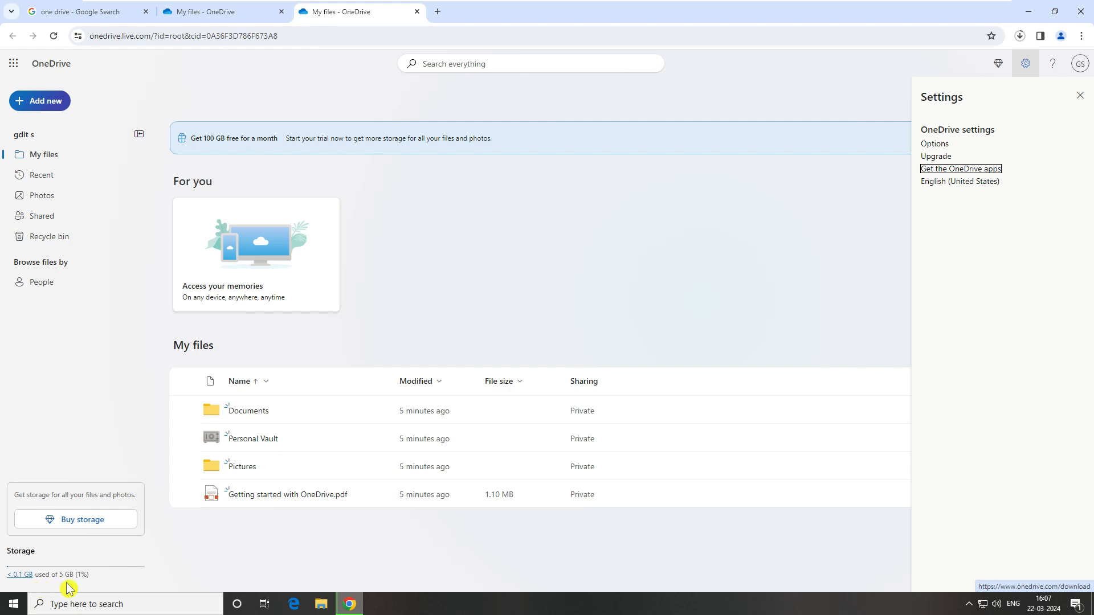
{"action": "left_click", "coordinate": [92, 579]}
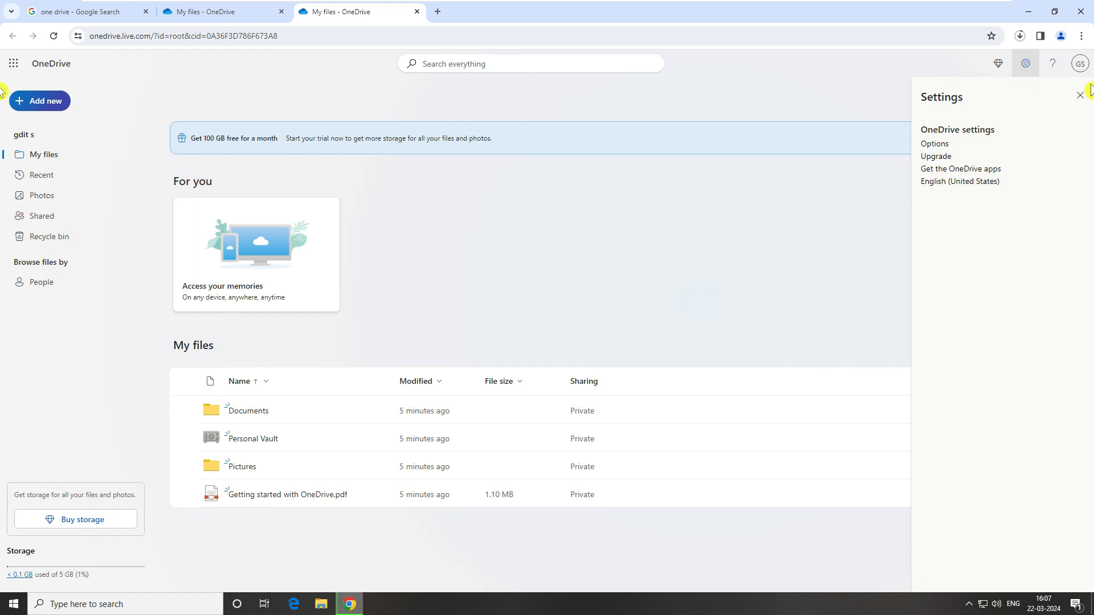
{"action": "left_click", "coordinate": [1080, 95]}
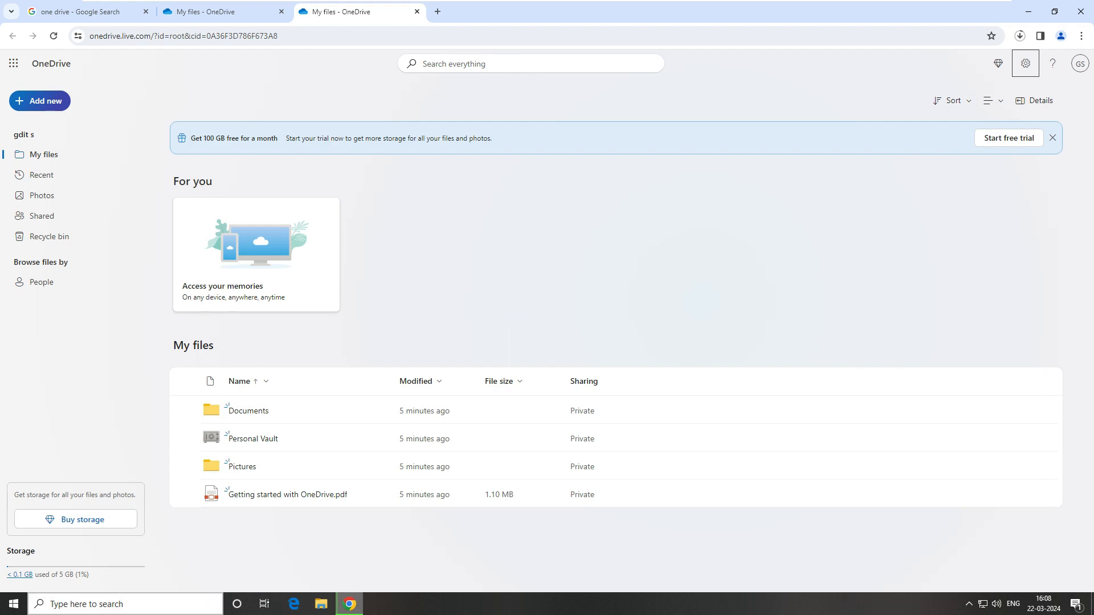
- Launch the OneDrive desktop app from Windows search ('one d') and close its setup window
{"action": "left_click", "coordinate": [140, 609]}
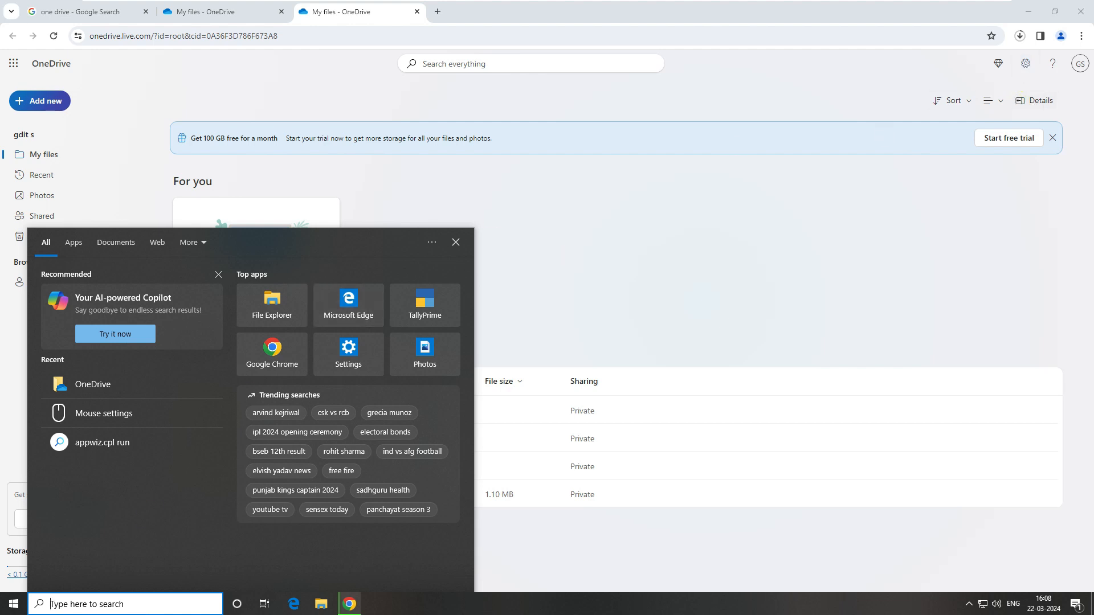
{"action": "type", "text": "one"}
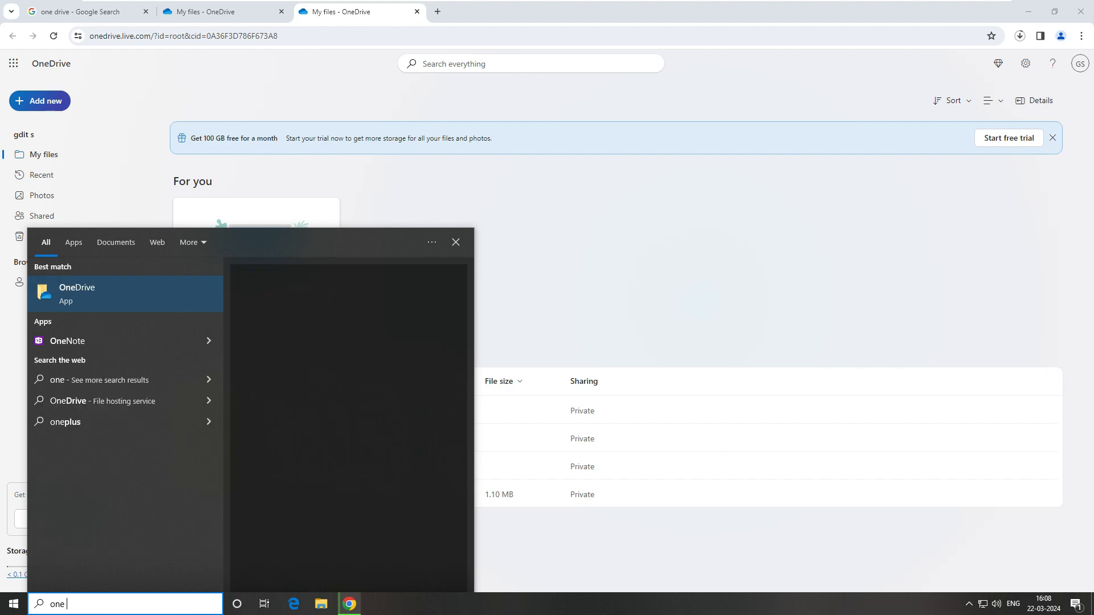
{"action": "type", "text": " d"}
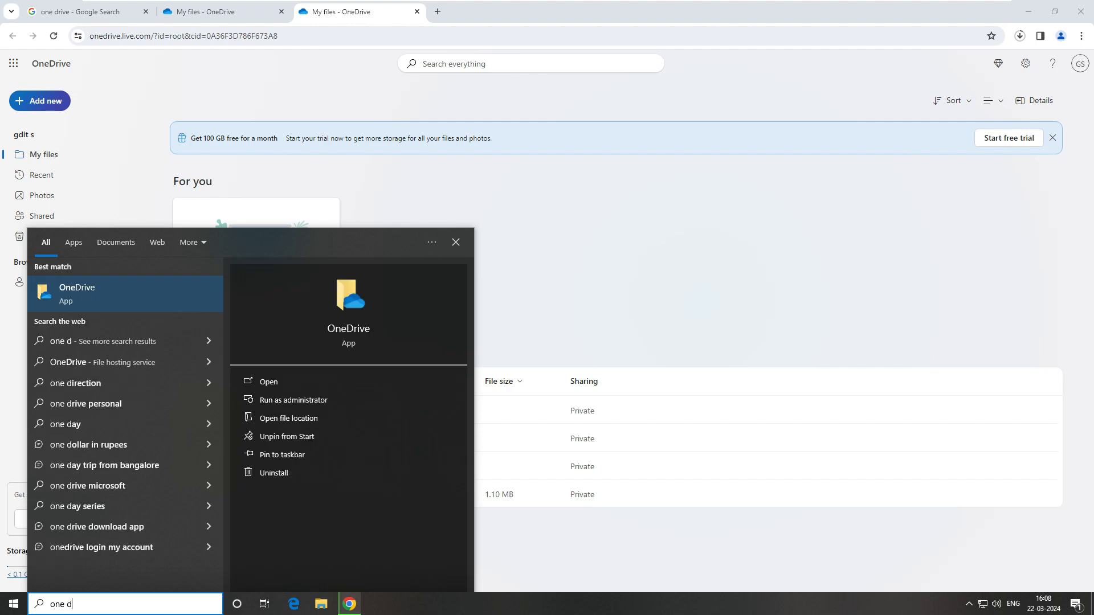
{"action": "left_click", "coordinate": [77, 294]}
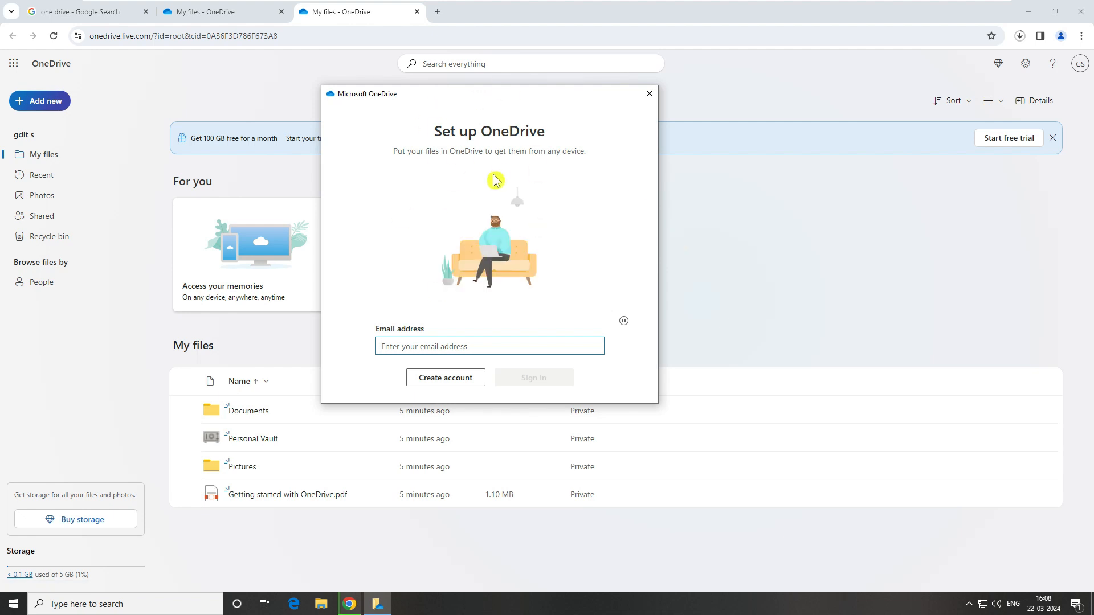
{"action": "left_click", "coordinate": [650, 99]}
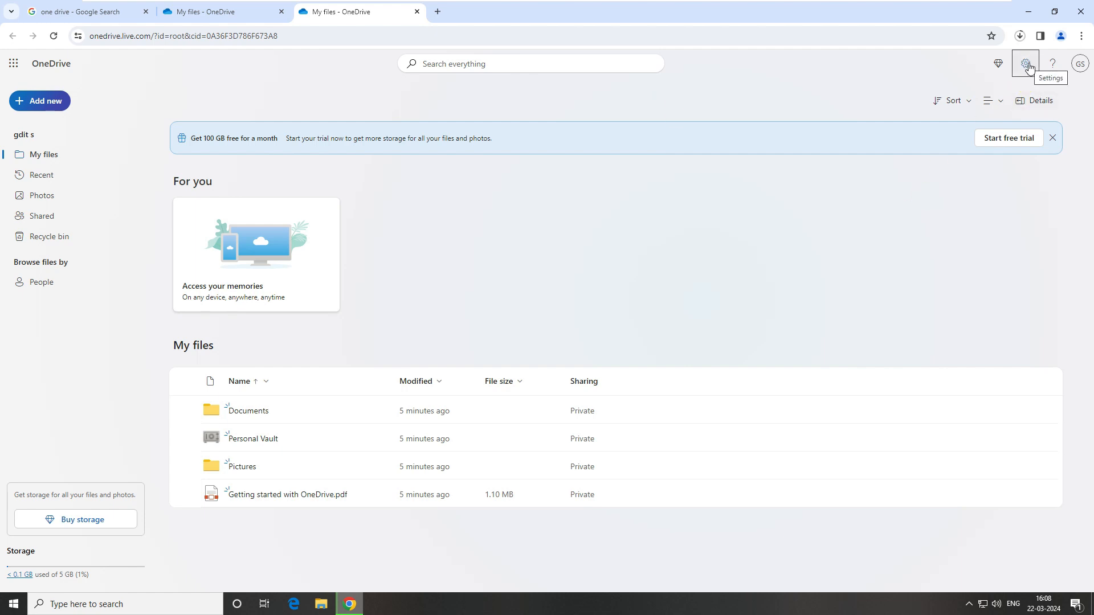
- Download OneDriveSetup.exe from the Get the OneDrive apps page and dismiss the download popup
{"action": "left_click", "coordinate": [1026, 67]}
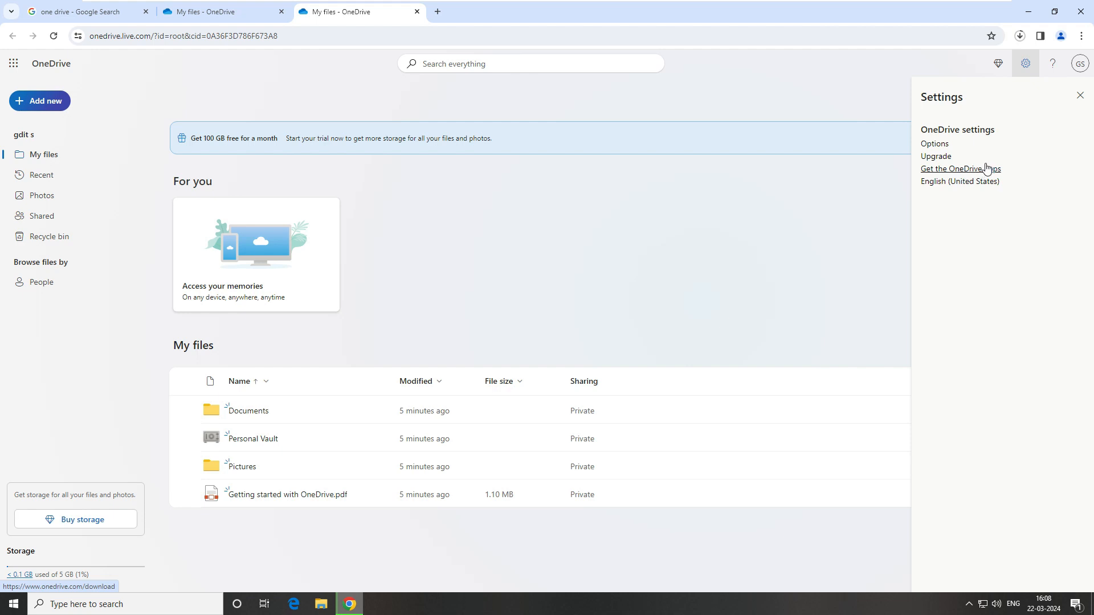
{"action": "left_click", "coordinate": [996, 173]}
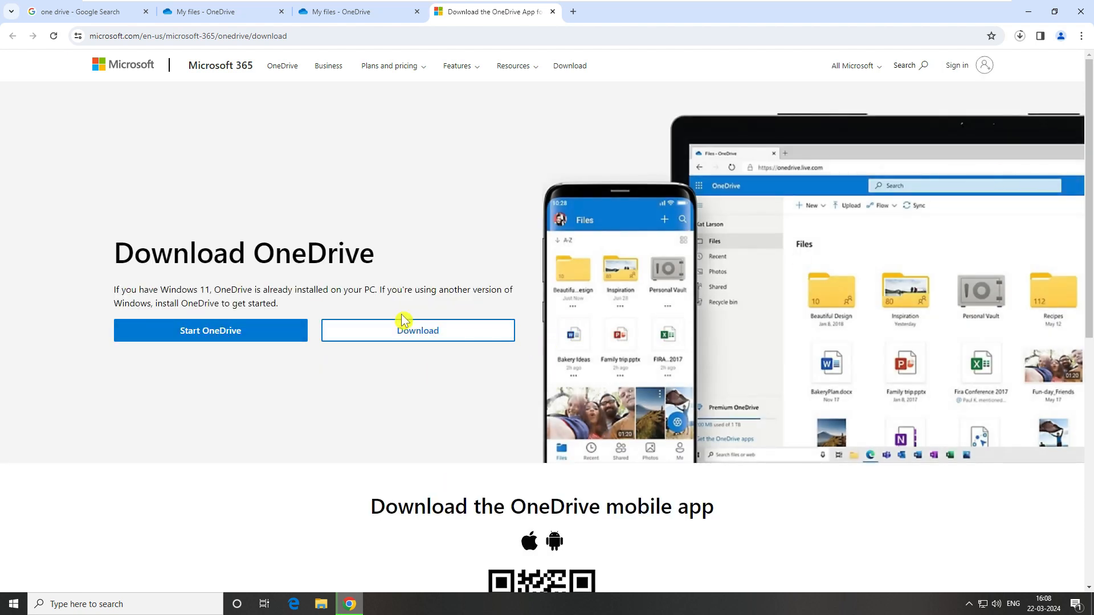
{"action": "left_click", "coordinate": [429, 335]}
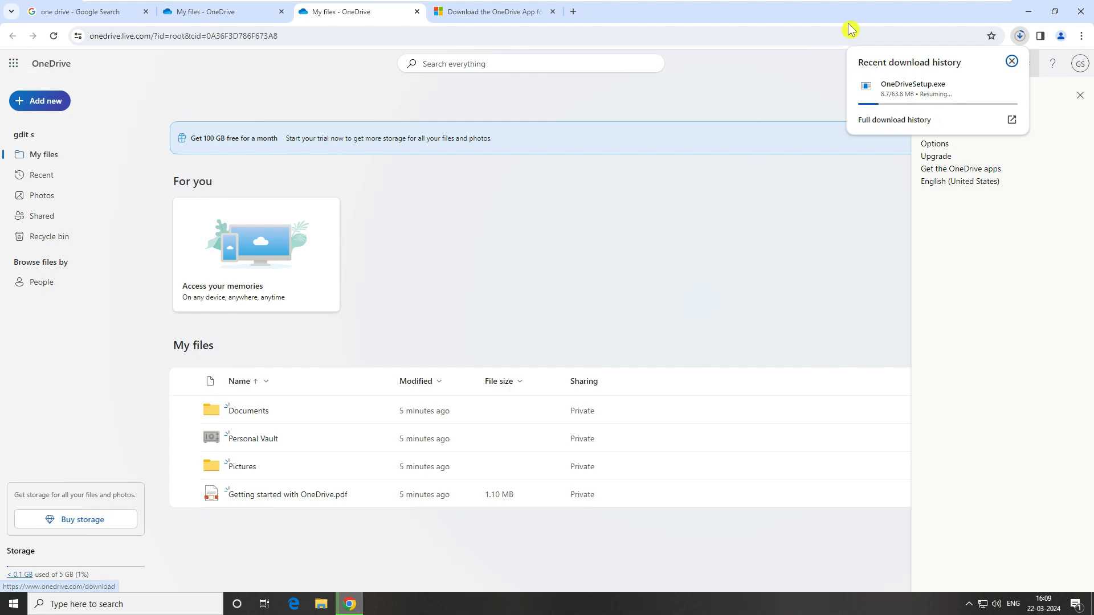
{"action": "key", "text": "Escape"}
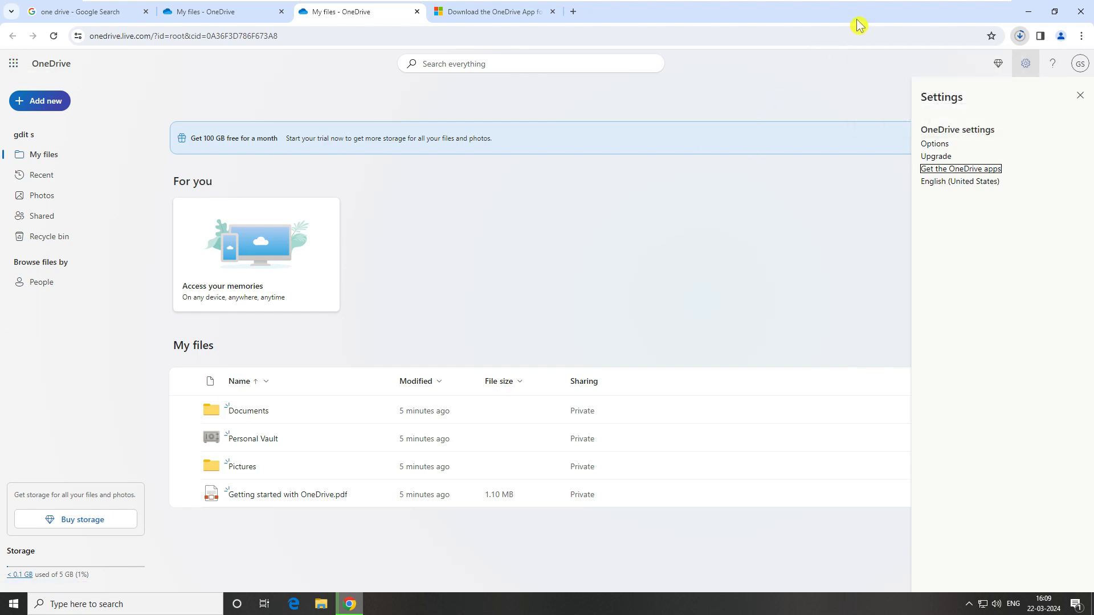
- Minimize the browser, launch OneDrive from recent search items, and paste the account e-mail
{"action": "left_click", "coordinate": [1033, 18]}
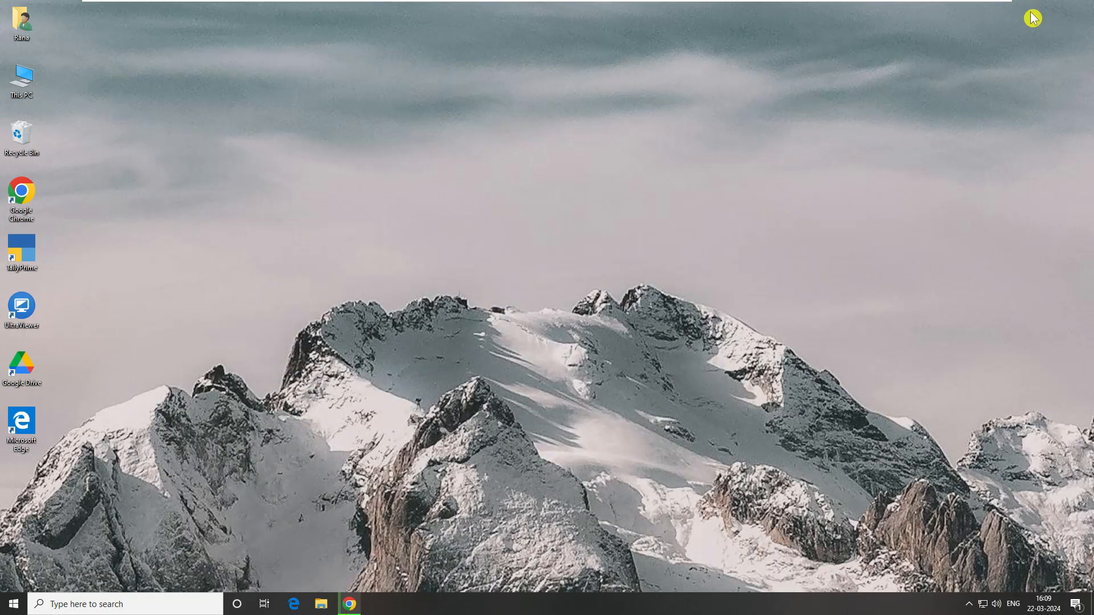
{"action": "left_click", "coordinate": [163, 605]}
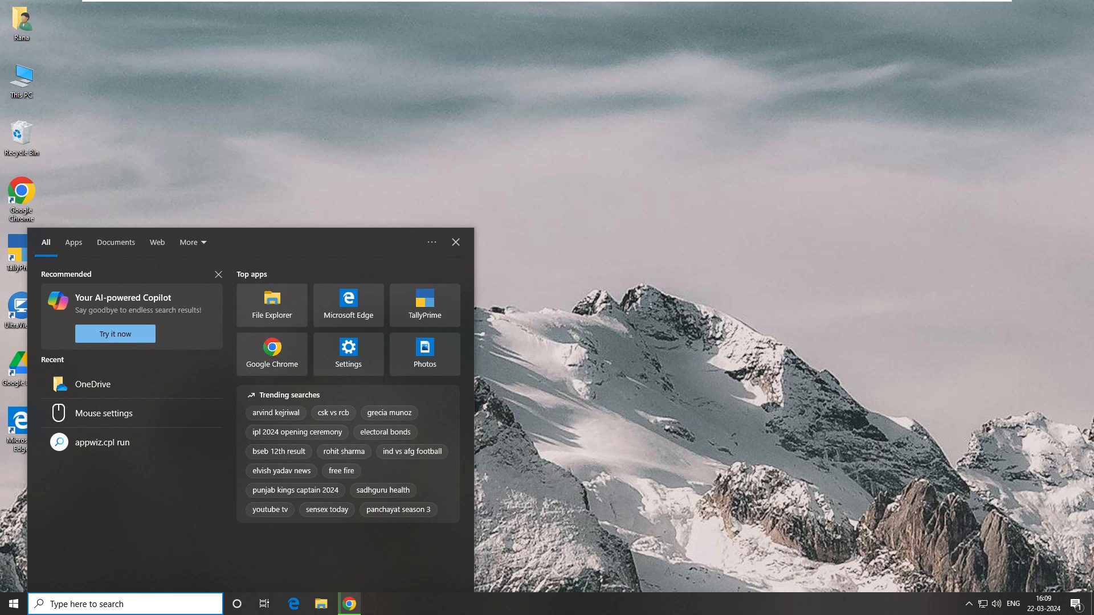
{"action": "left_click", "coordinate": [98, 384]}
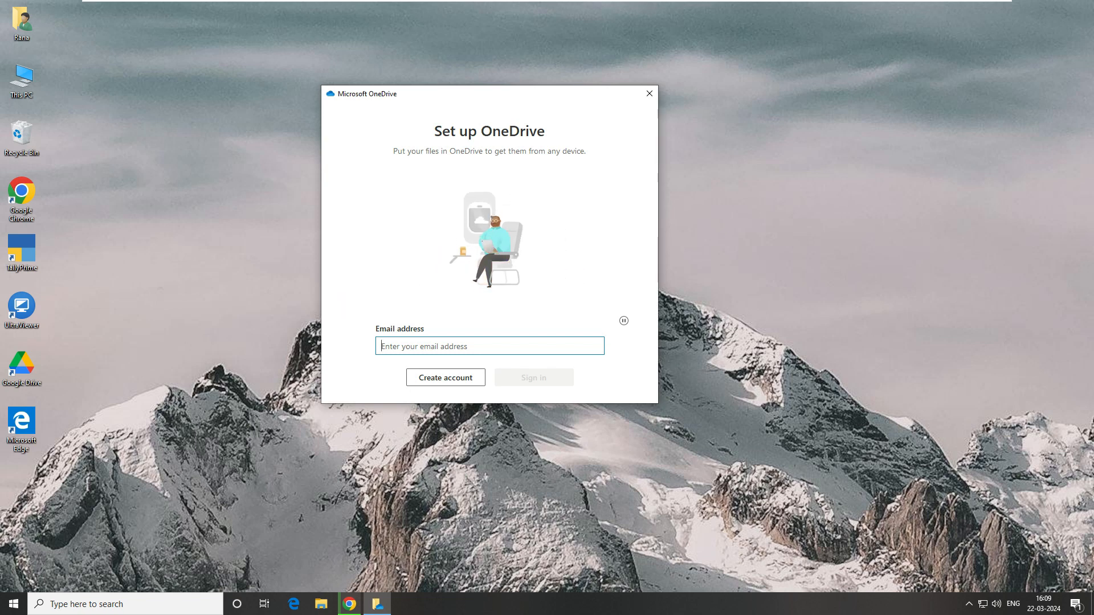
{"action": "key", "text": "ctrl+v"}
- Sign in to the OneDrive desktop client with the account e-mail and password
{"action": "left_click", "coordinate": [536, 378]}
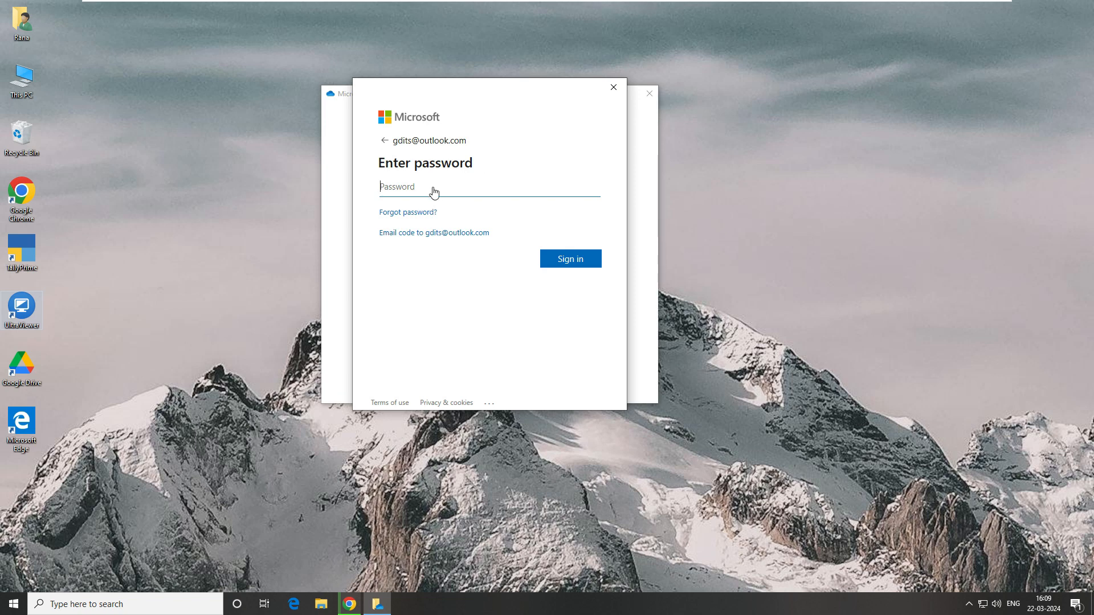
{"action": "key", "text": "ctrl+v"}
{"action": "left_click", "coordinate": [570, 259]}
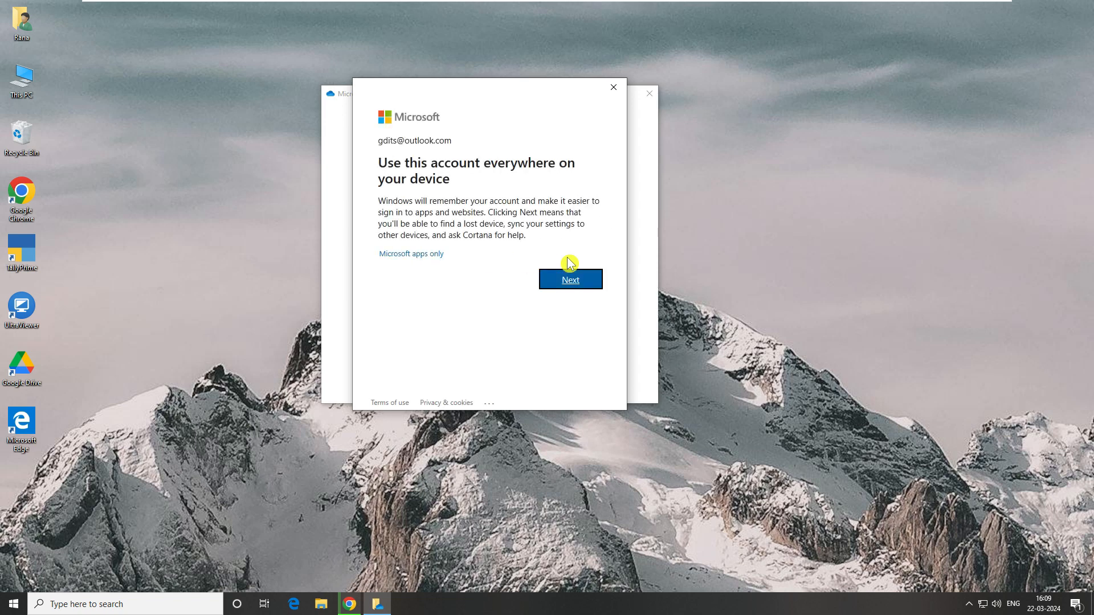
- Use the account across the device and decline sending optional diagnostic data
{"action": "left_click", "coordinate": [574, 280]}
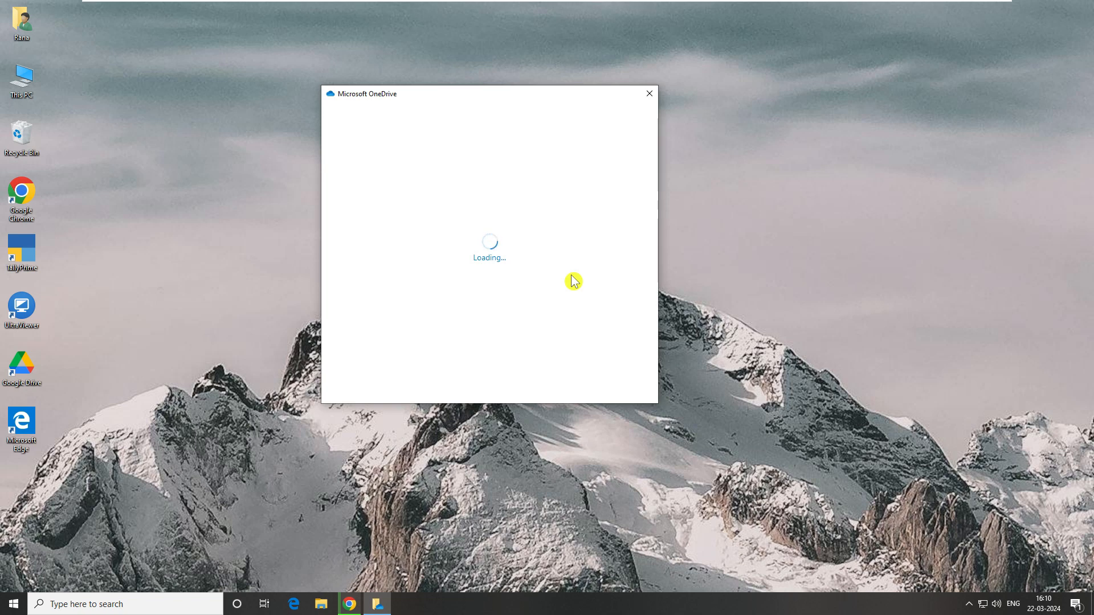
{"action": "left_click", "coordinate": [615, 378]}
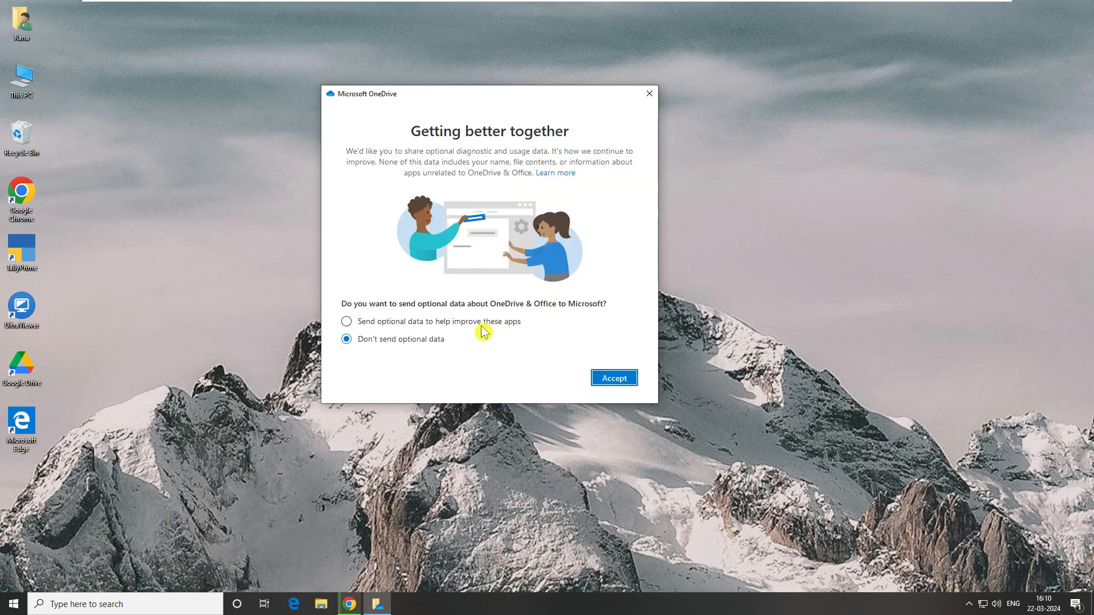
{"action": "left_click", "coordinate": [601, 378]}
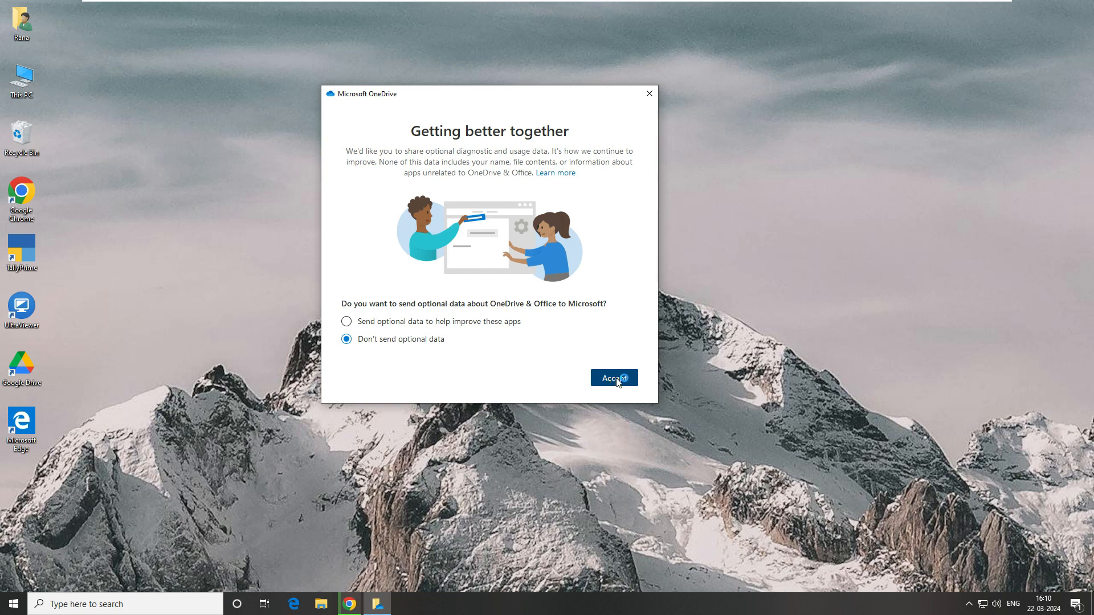
{"action": "left_click", "coordinate": [618, 381]}
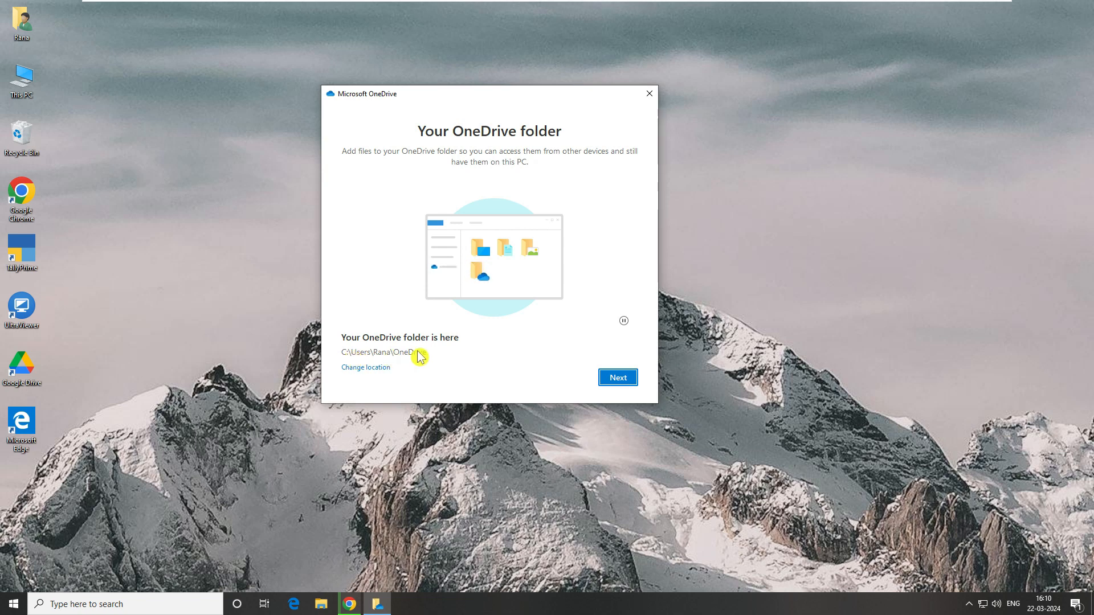
- Browse the folder-location chooser to This PC, cancel, and keep the default OneDrive folder
{"action": "left_click", "coordinate": [367, 368]}
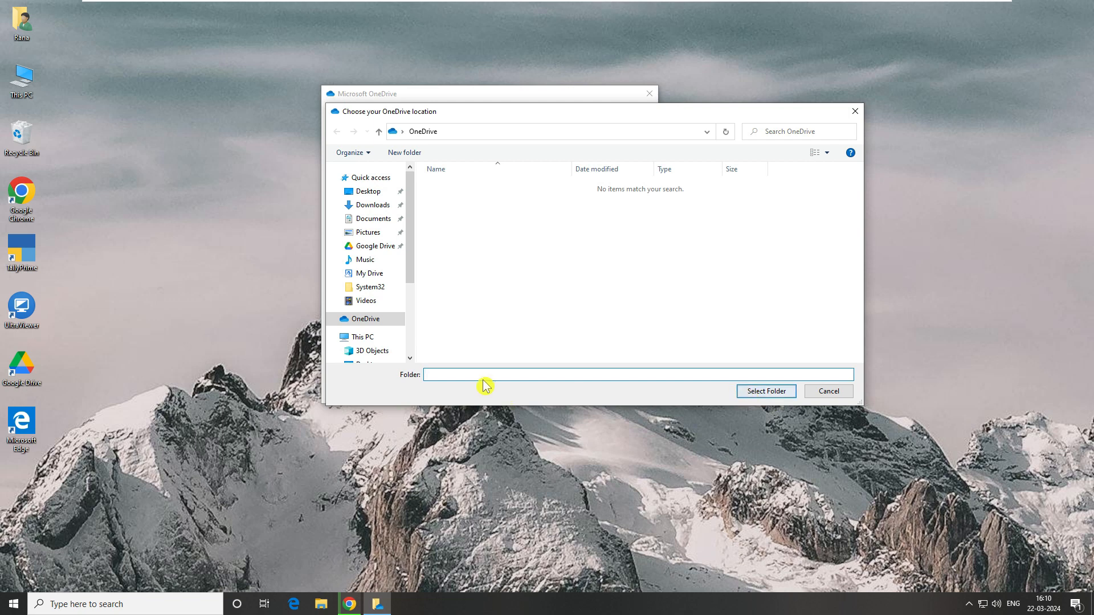
{"action": "left_click", "coordinate": [364, 338]}
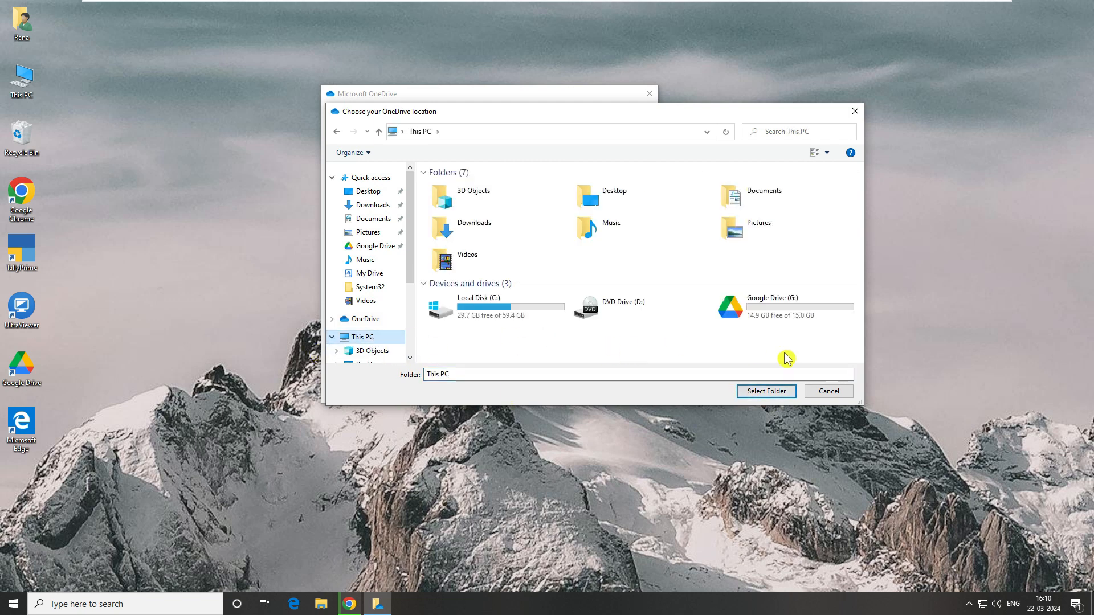
{"action": "left_click", "coordinate": [835, 394]}
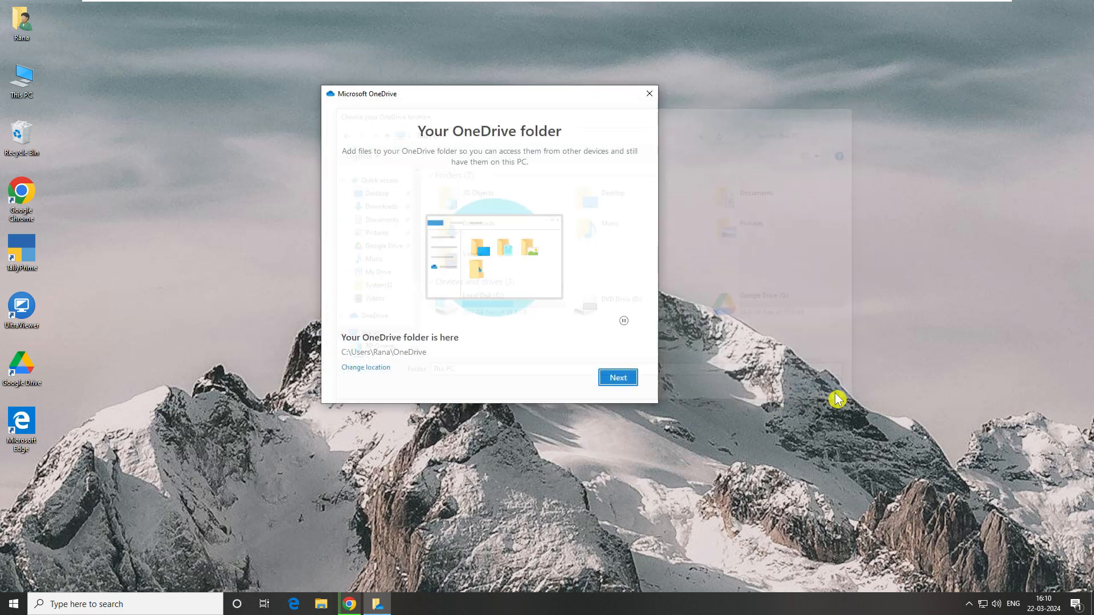
{"action": "left_click", "coordinate": [619, 379]}
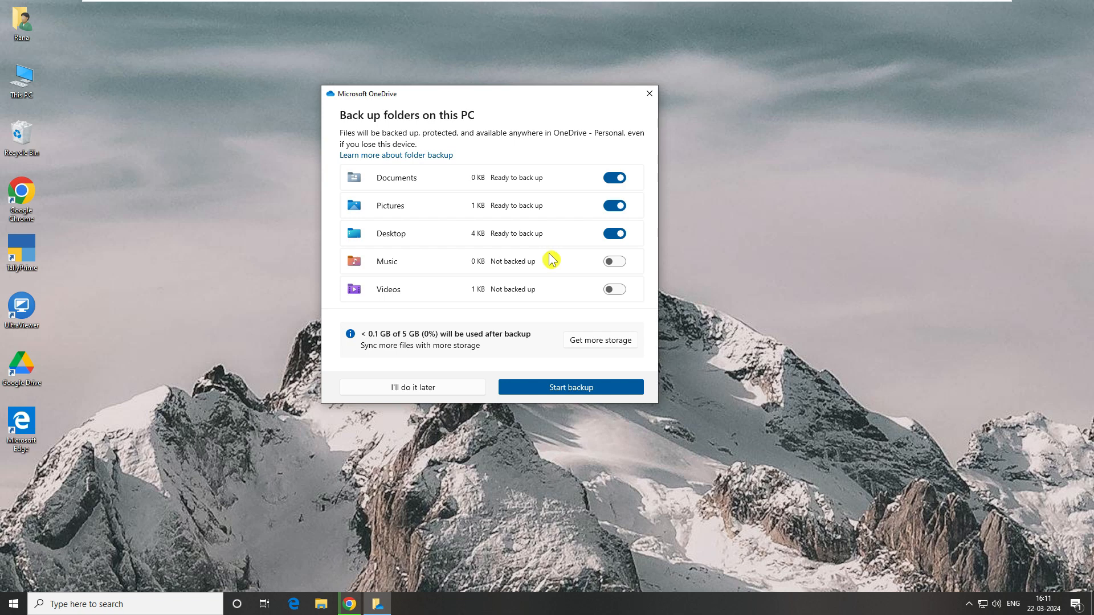
- Finish OneDrive setup, deferring folder backup, declining the upgrade and mobile app, then open the OneDrive folder
{"action": "left_click", "coordinate": [420, 387]}
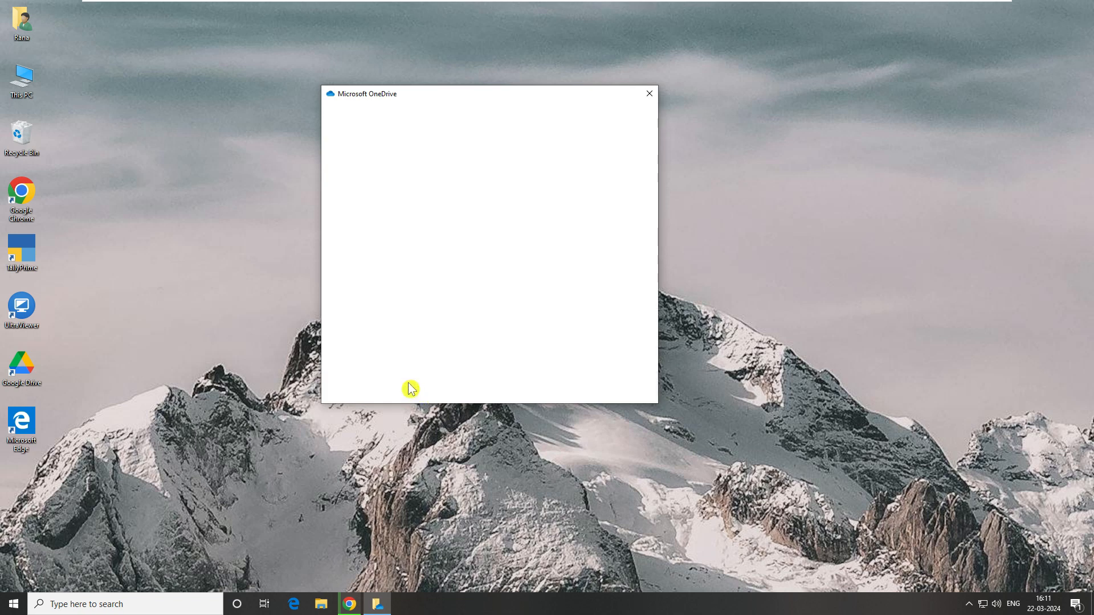
{"action": "left_click", "coordinate": [556, 381]}
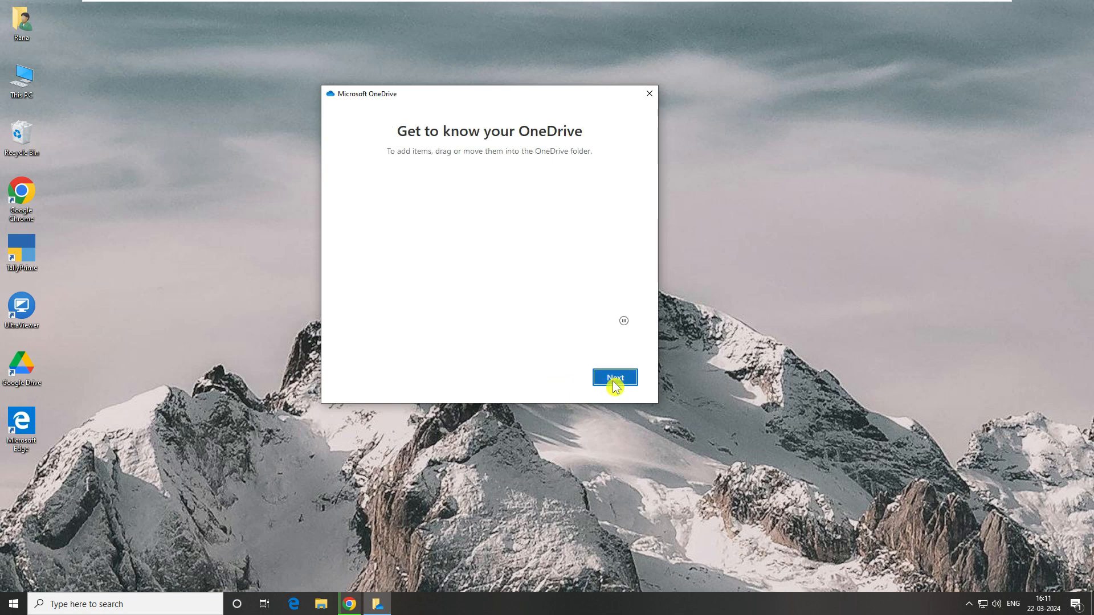
{"action": "left_click", "coordinate": [611, 381]}
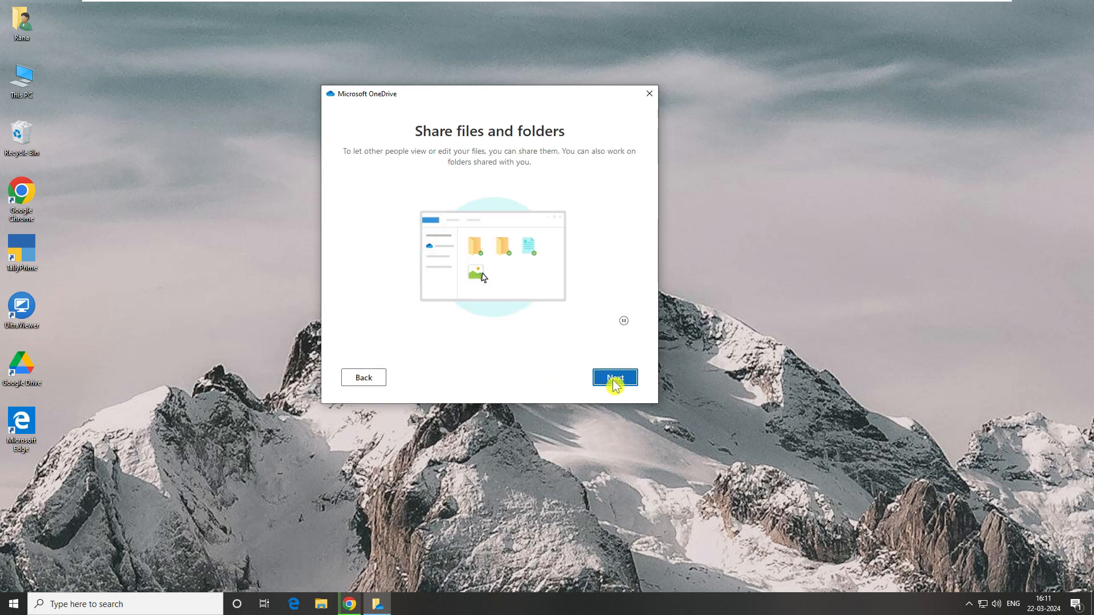
{"action": "left_click", "coordinate": [610, 381]}
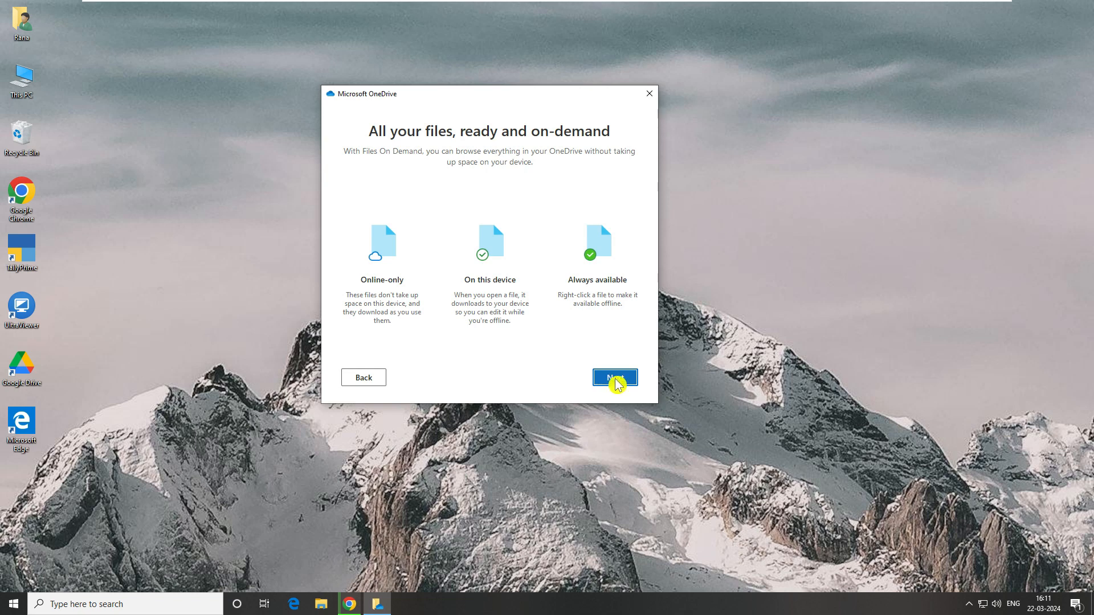
{"action": "left_click", "coordinate": [615, 381]}
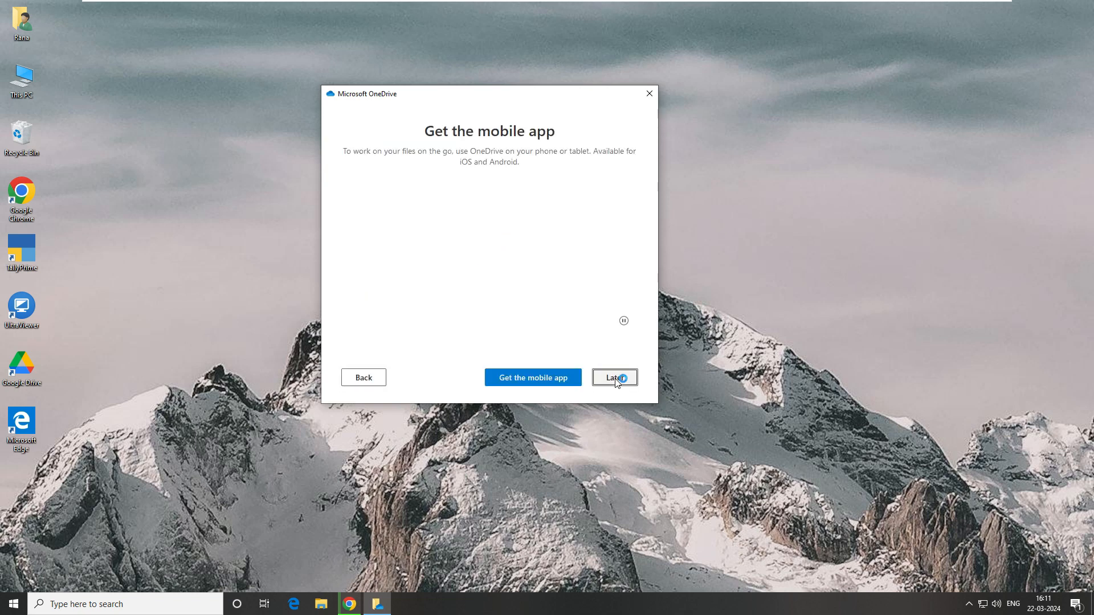
{"action": "left_click", "coordinate": [613, 378]}
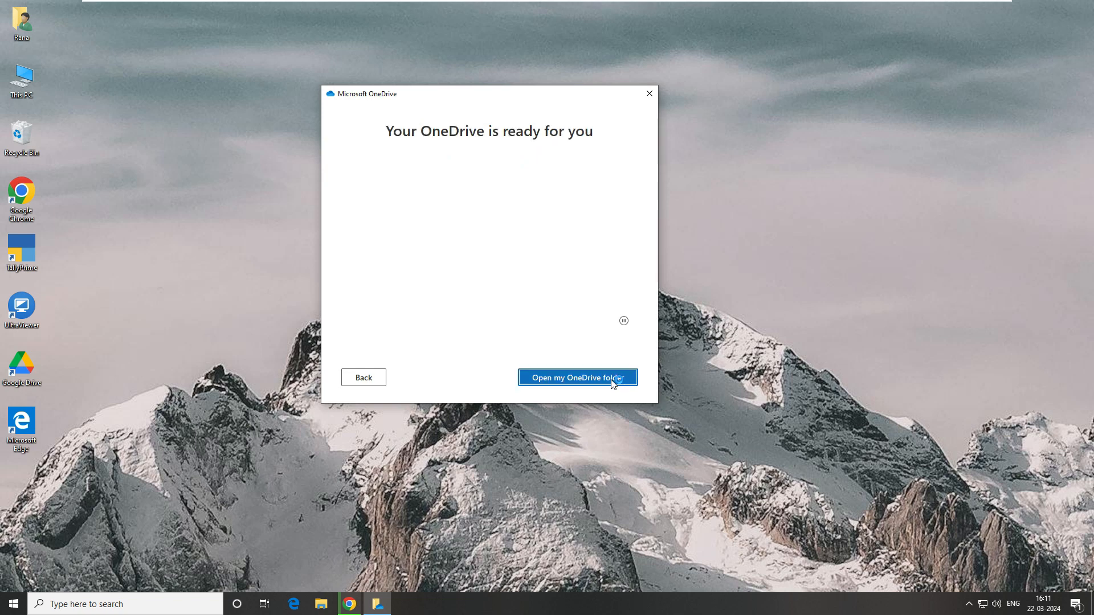
{"action": "left_click", "coordinate": [592, 376]}
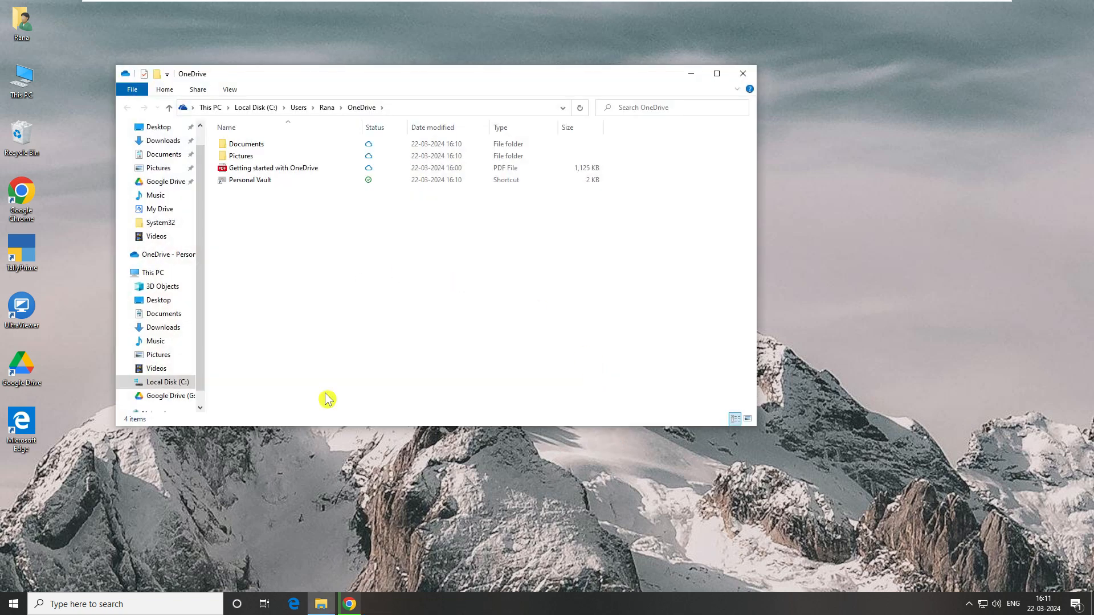
- Switch between Chrome and the OneDrive folder window, then minimize both to show the desktop
{"action": "left_click", "coordinate": [350, 604]}
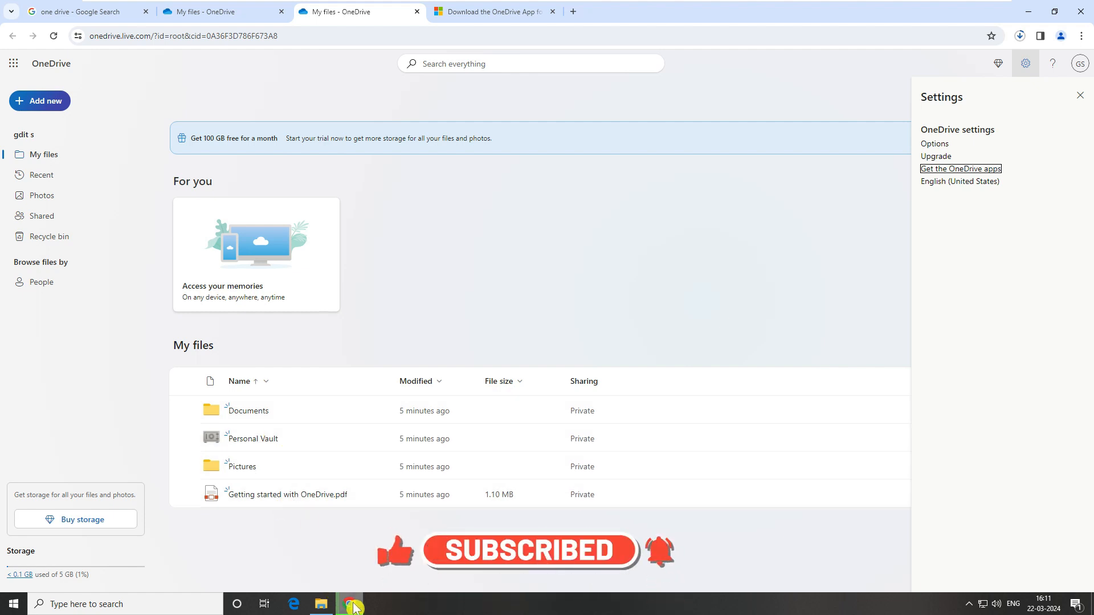
{"action": "mouse_move", "coordinate": [353, 609]}
{"action": "left_click", "coordinate": [321, 604]}
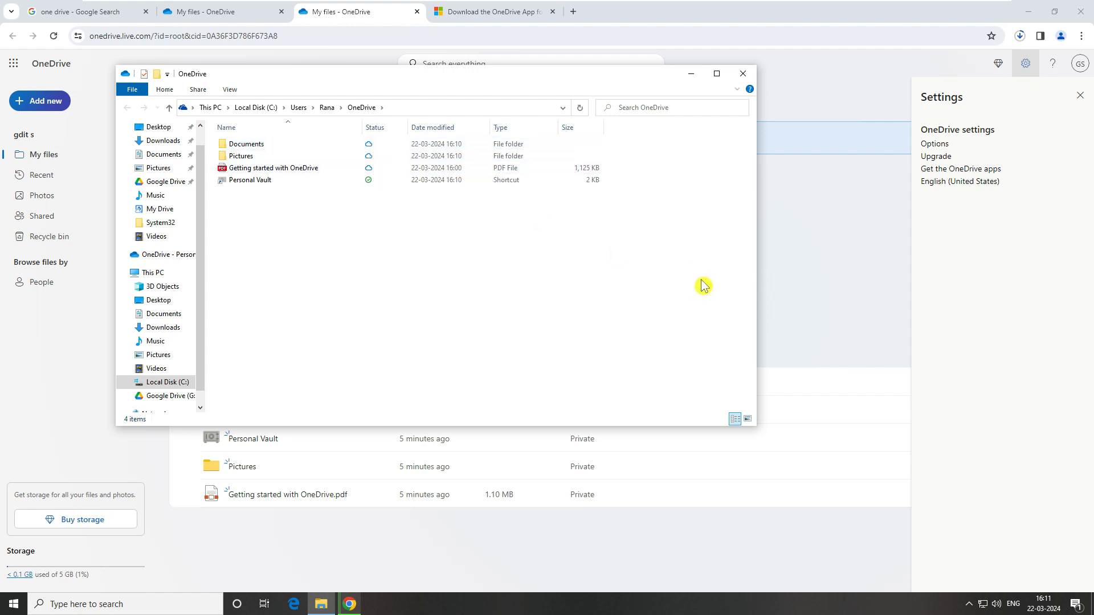
{"action": "left_click", "coordinate": [691, 74]}
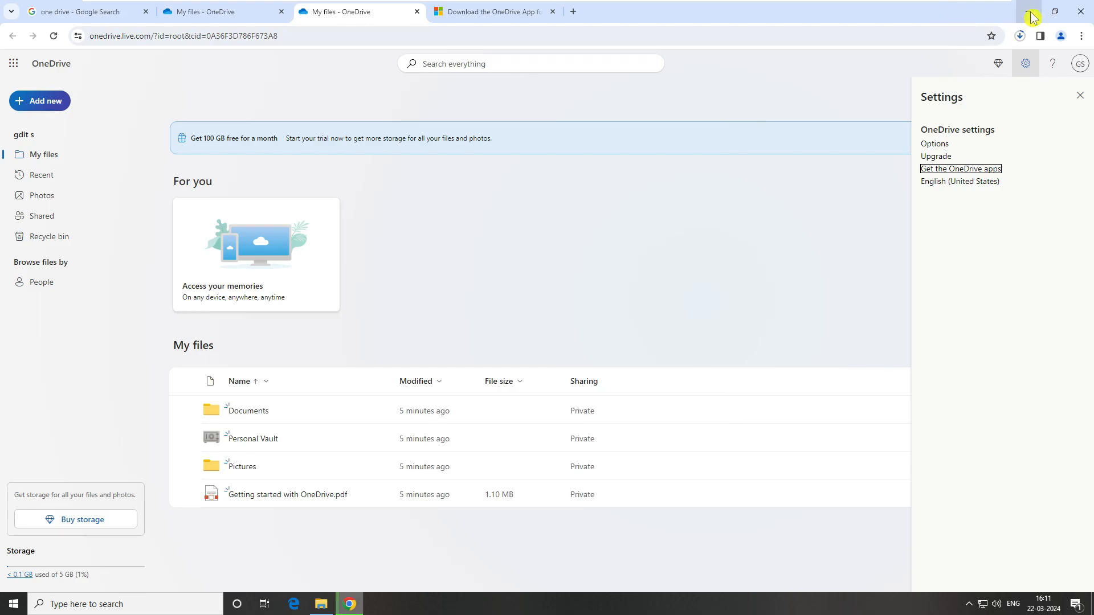
{"action": "left_click", "coordinate": [1028, 12]}
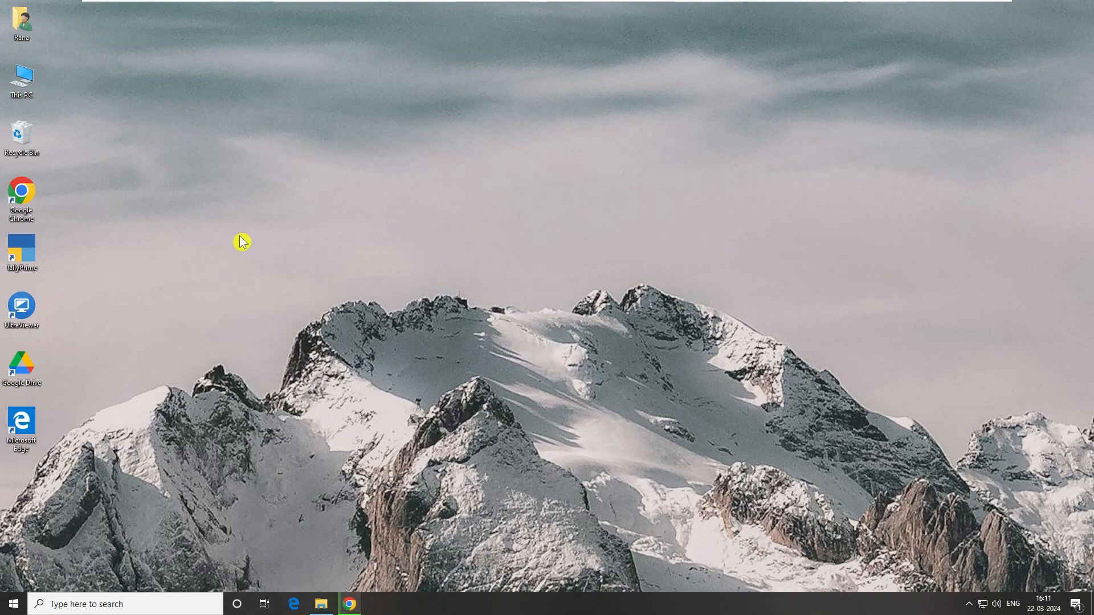
- Refresh the desktop and open OneDrive Settings from the tray icon's gear menu
{"action": "right_click", "coordinate": [356, 211]}
{"action": "left_click", "coordinate": [416, 245]}
{"action": "left_click", "coordinate": [970, 604]}
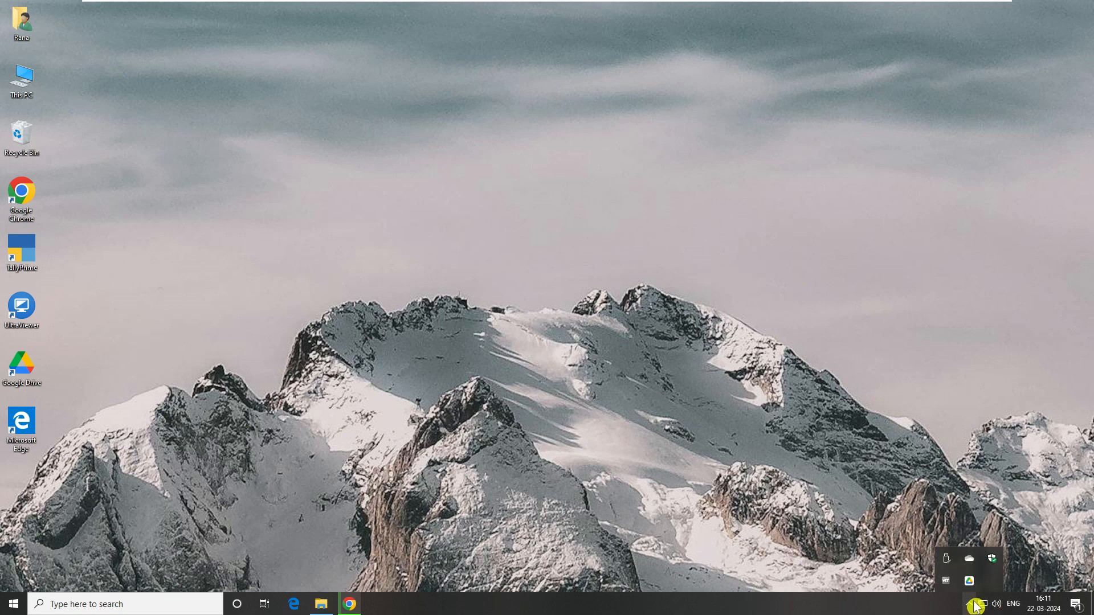
{"action": "left_click", "coordinate": [971, 564]}
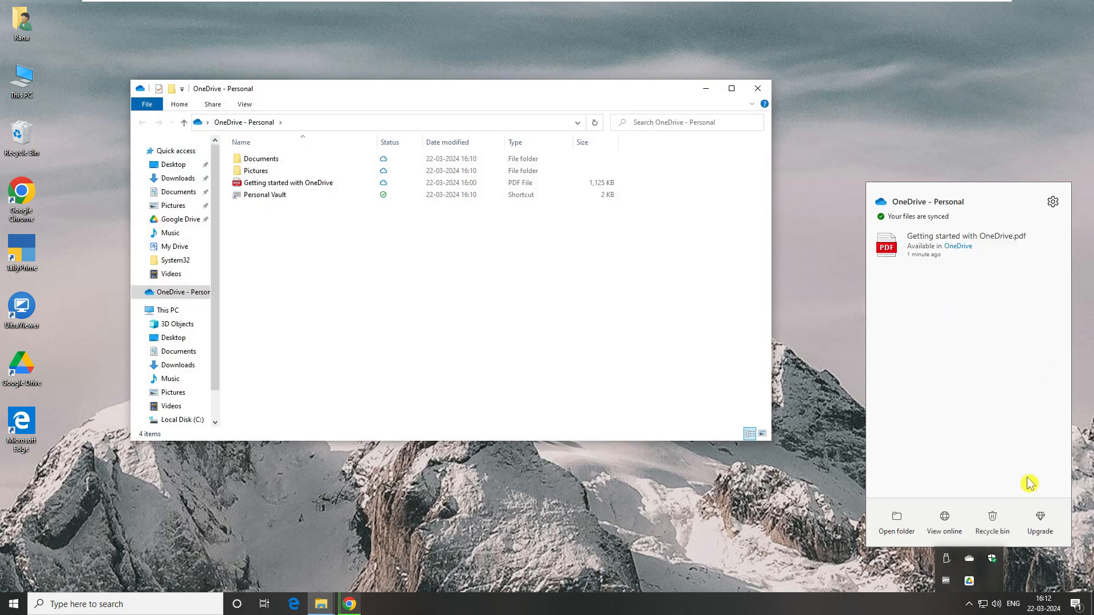
{"action": "left_click", "coordinate": [1053, 203]}
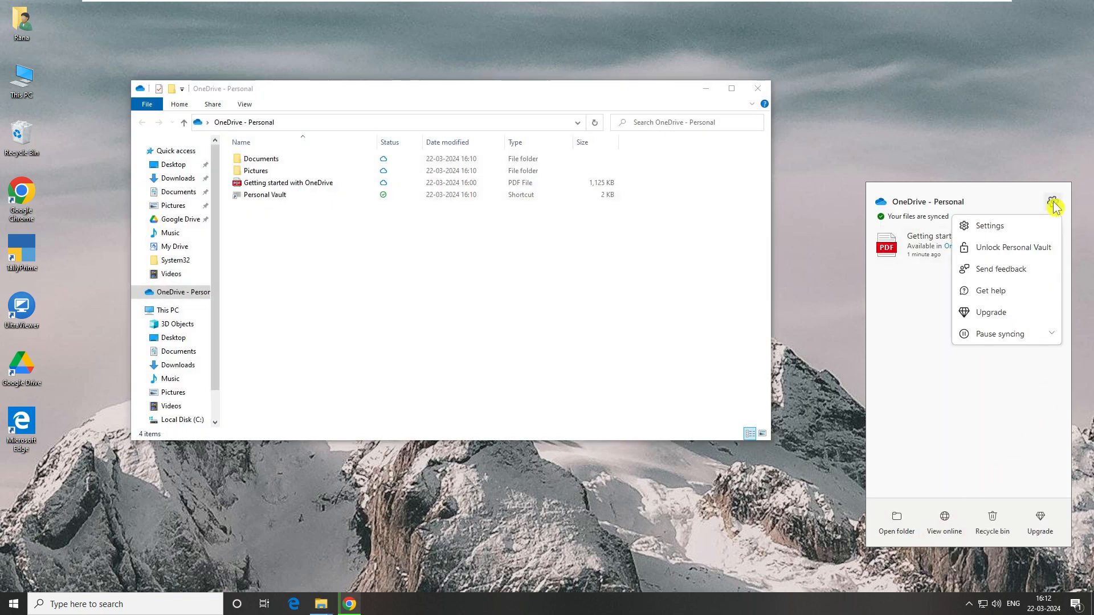
{"action": "left_click", "coordinate": [1026, 225]}
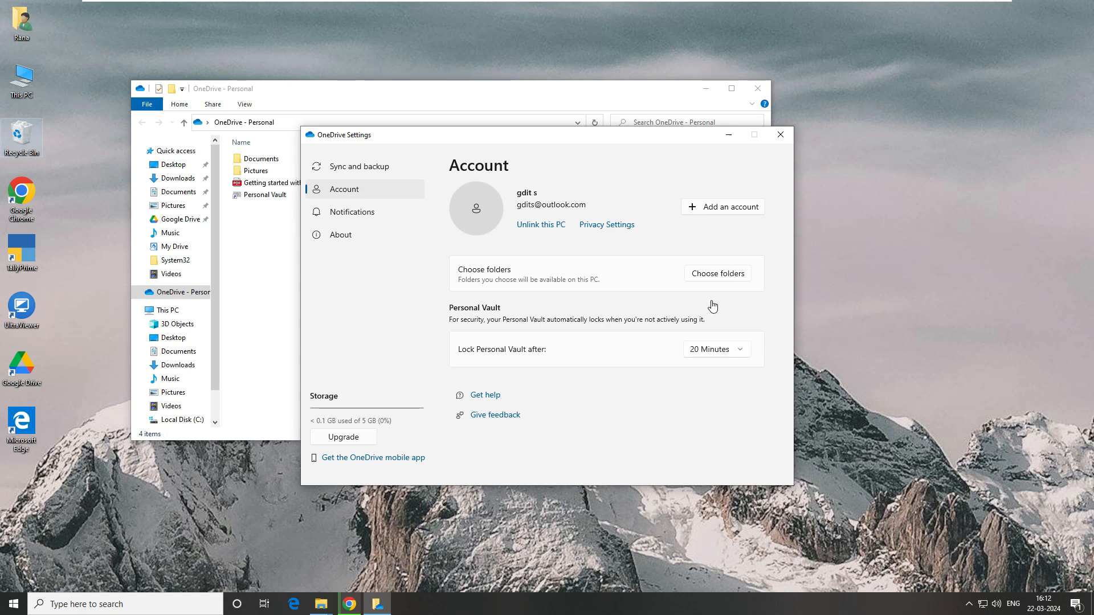
- Review Choose folders, expanding Personal Vault, Pictures and Documents, keeping every folder available
{"action": "left_click", "coordinate": [720, 279]}
{"action": "left_click", "coordinate": [720, 275]}
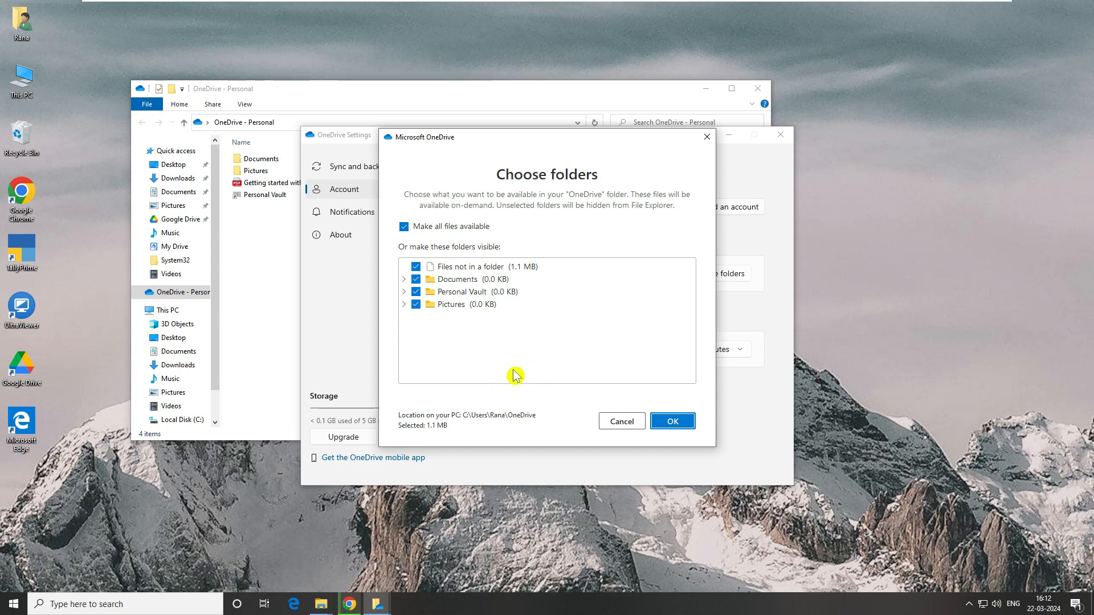
{"action": "left_click", "coordinate": [403, 292]}
{"action": "left_click", "coordinate": [404, 316]}
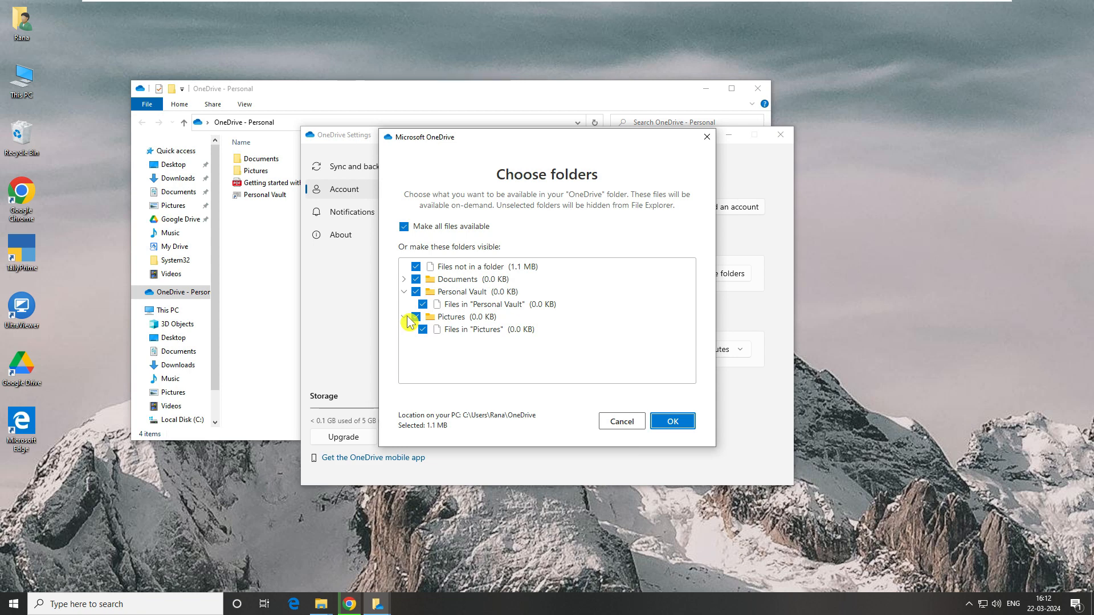
{"action": "left_click", "coordinate": [404, 279]}
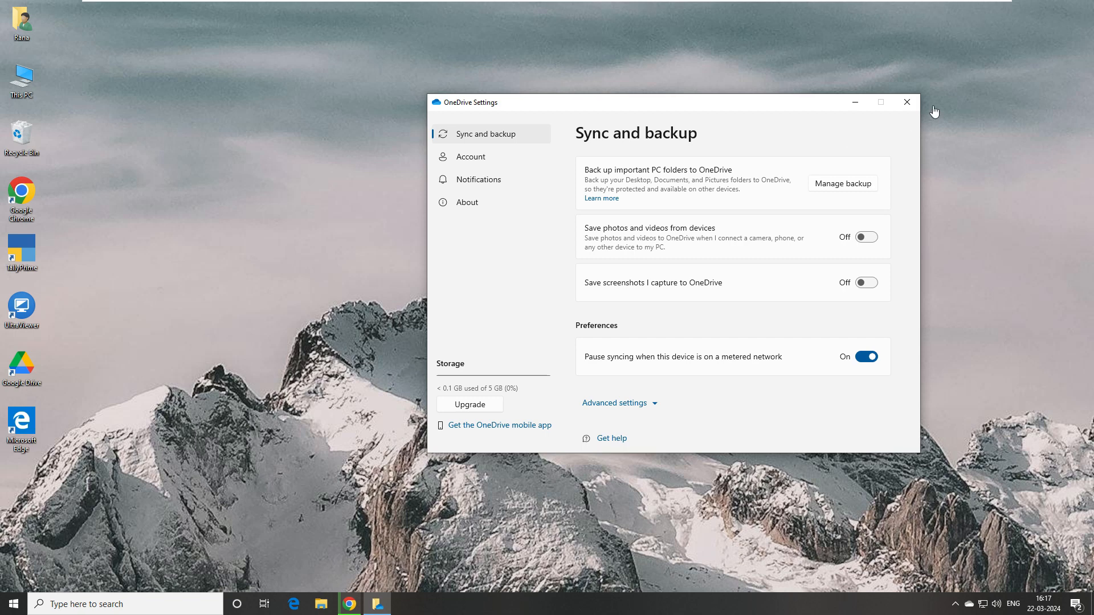
{"action": "left_click", "coordinate": [907, 103]}
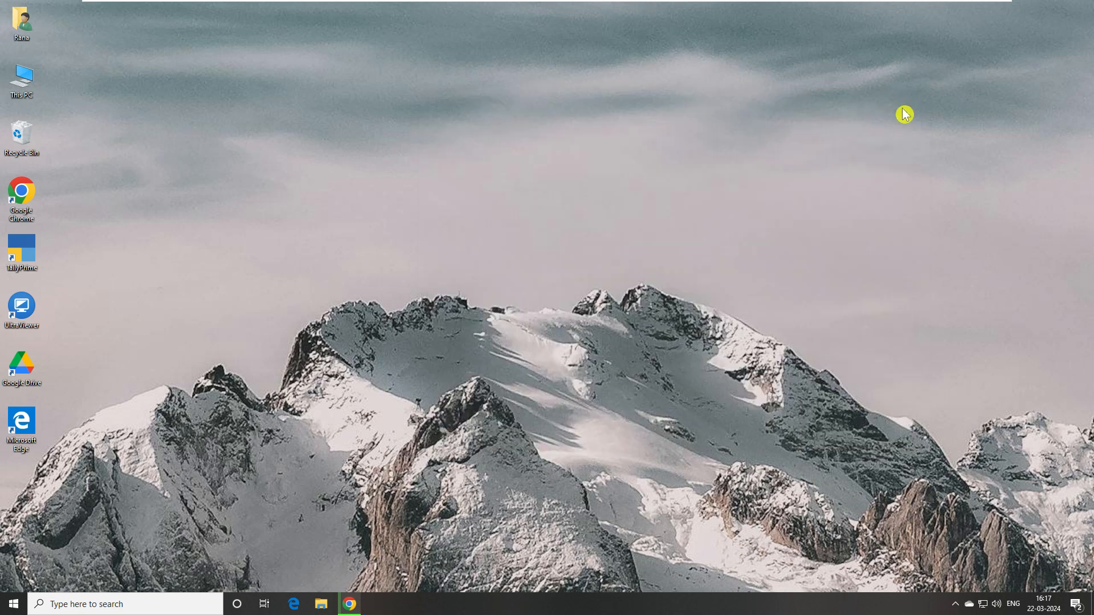
{"action": "right_click", "coordinate": [972, 609]}
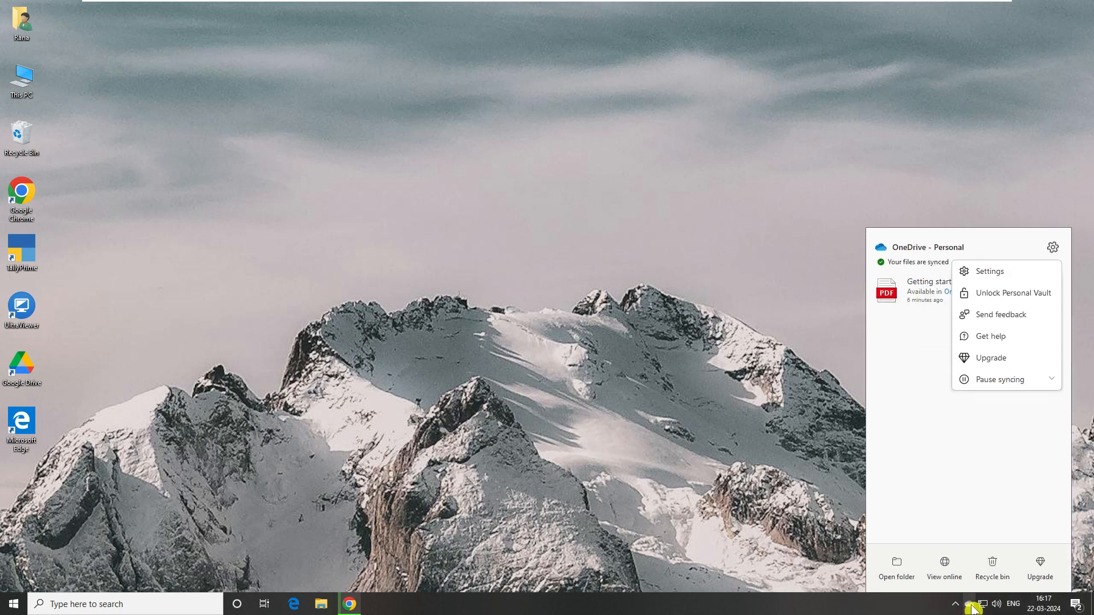
{"action": "left_click", "coordinate": [983, 274]}
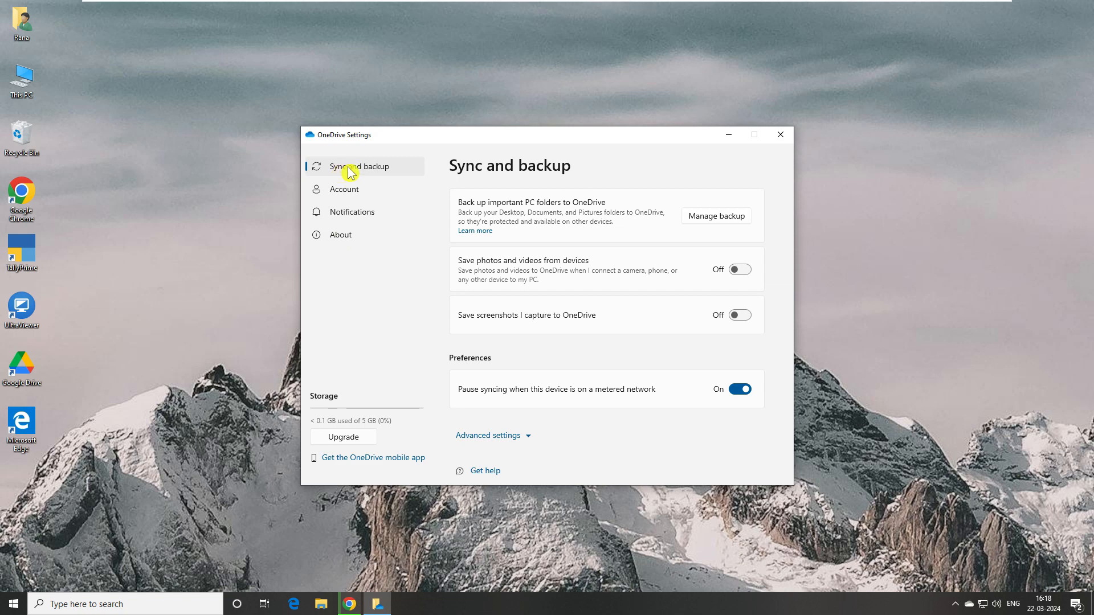
- Back up only Documents and Pictures, leaving Desktop, Music and Videos off, and save the changes
{"action": "left_click", "coordinate": [726, 218]}
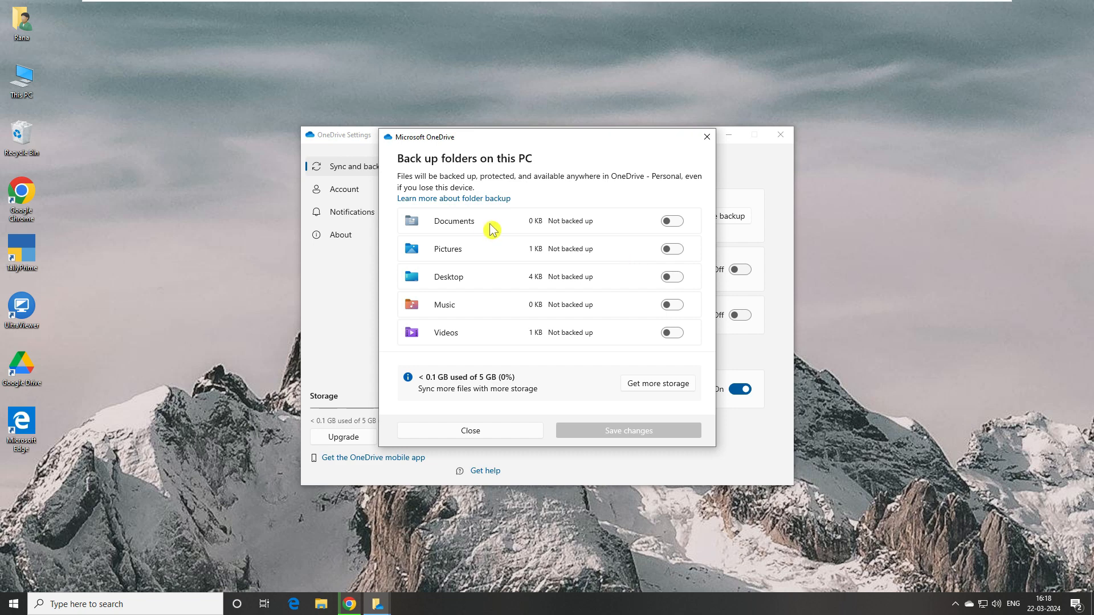
{"action": "left_click", "coordinate": [672, 227]}
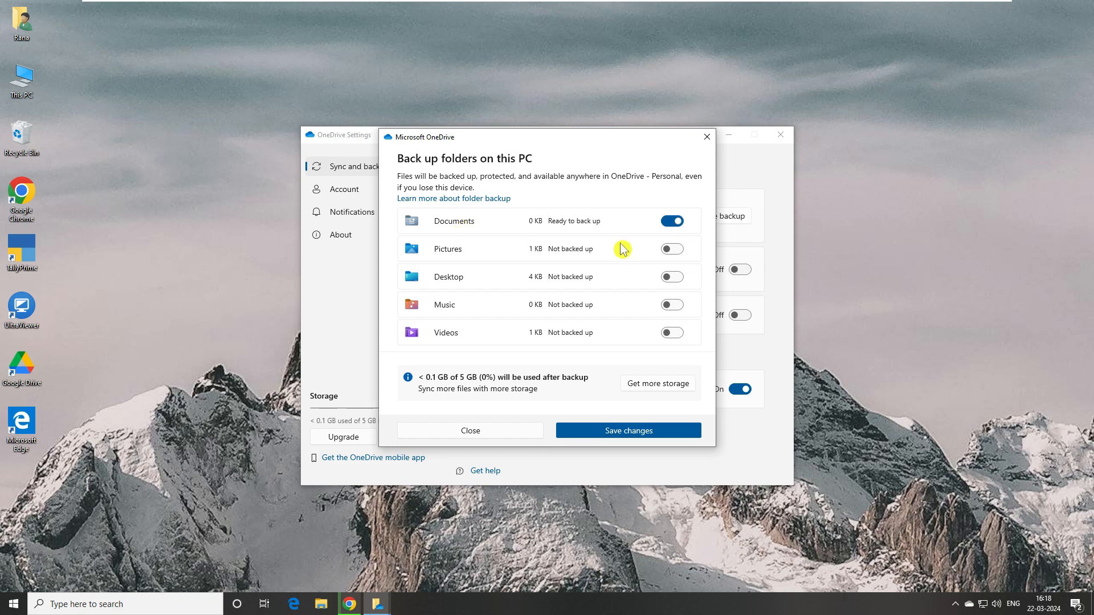
{"action": "left_click", "coordinate": [677, 251]}
{"action": "left_click", "coordinate": [676, 278]}
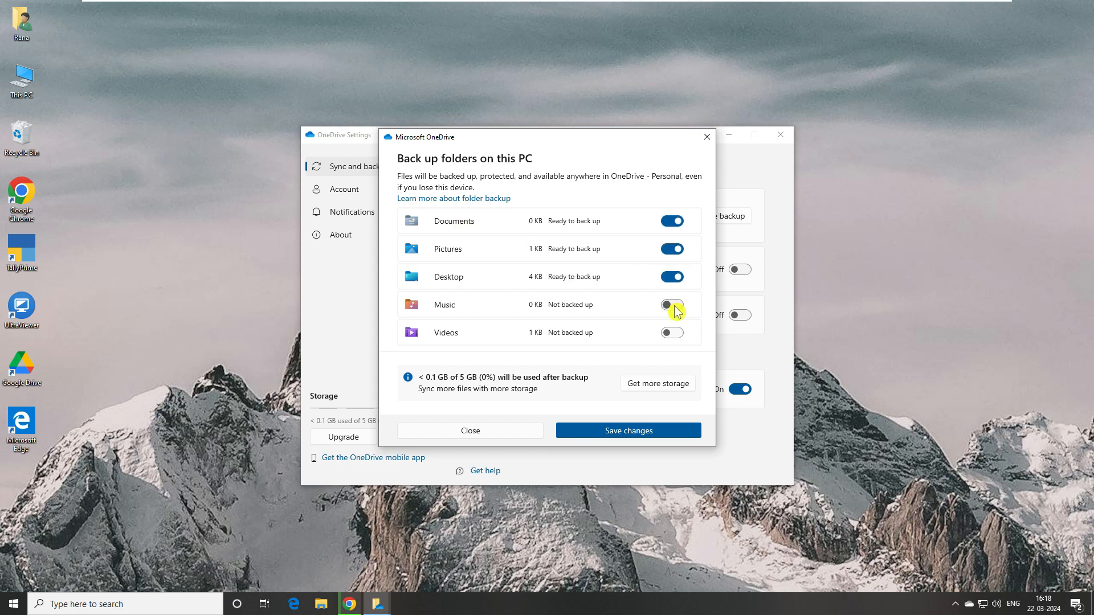
{"action": "left_click", "coordinate": [676, 308]}
{"action": "left_click", "coordinate": [675, 336]}
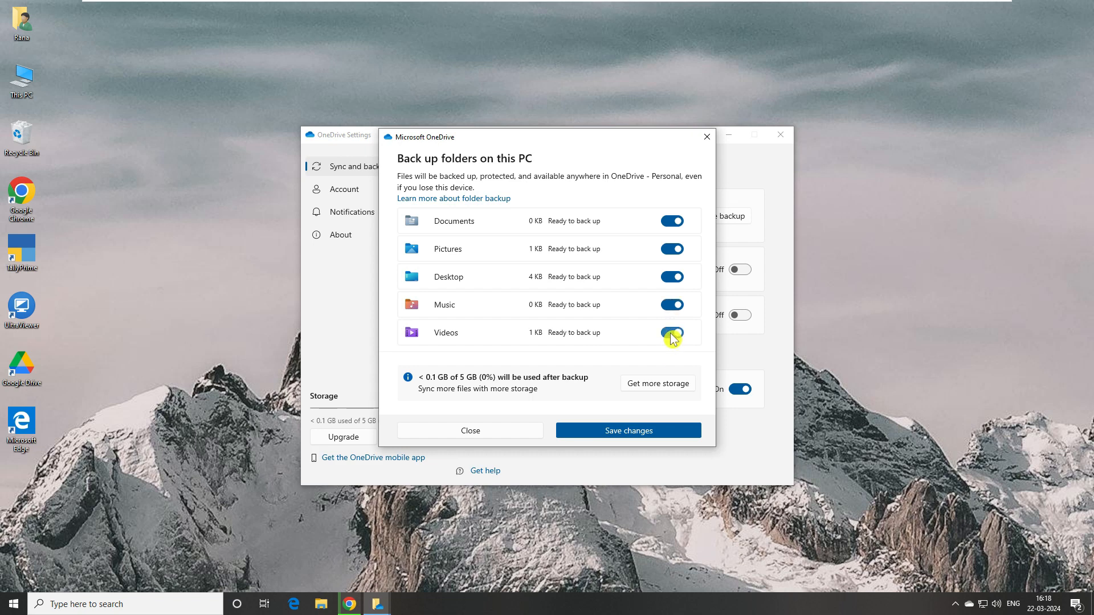
{"action": "left_click", "coordinate": [673, 336]}
{"action": "left_click", "coordinate": [673, 305]}
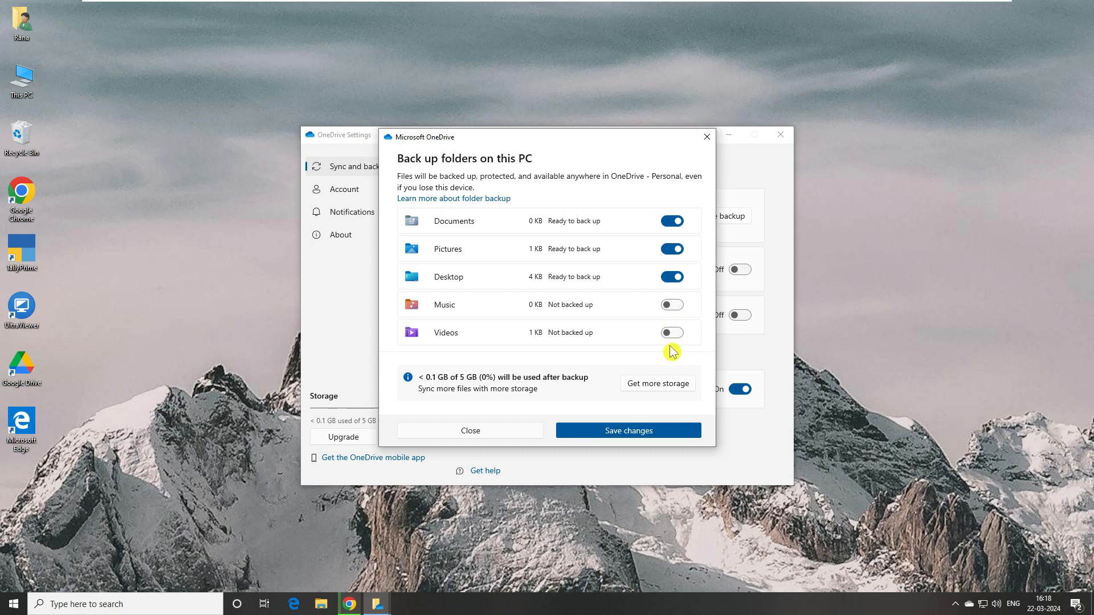
{"action": "left_click", "coordinate": [672, 279]}
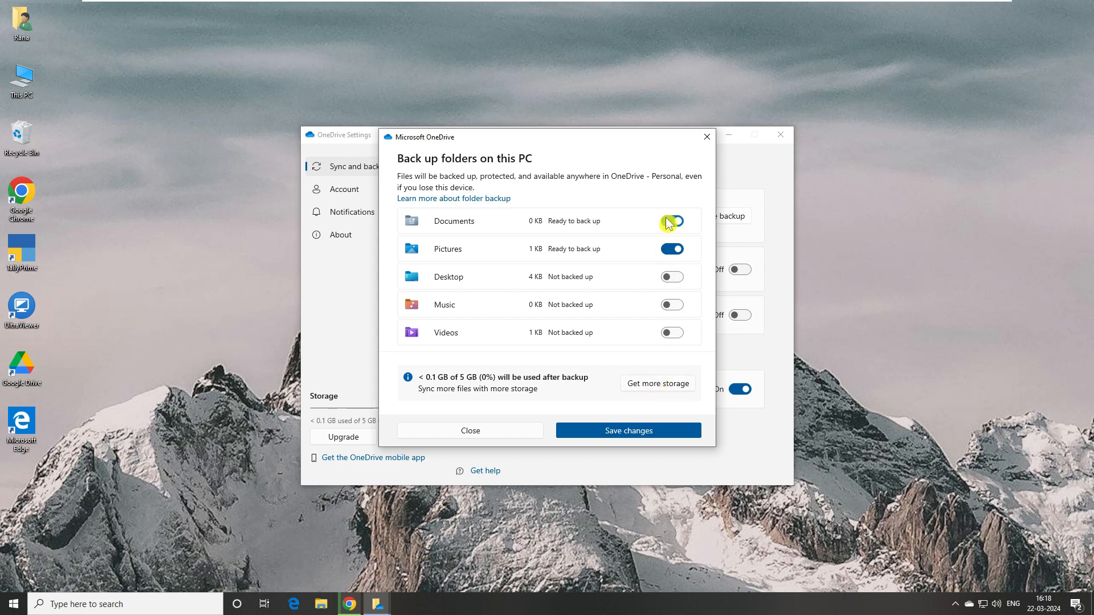
{"action": "left_click", "coordinate": [617, 438]}
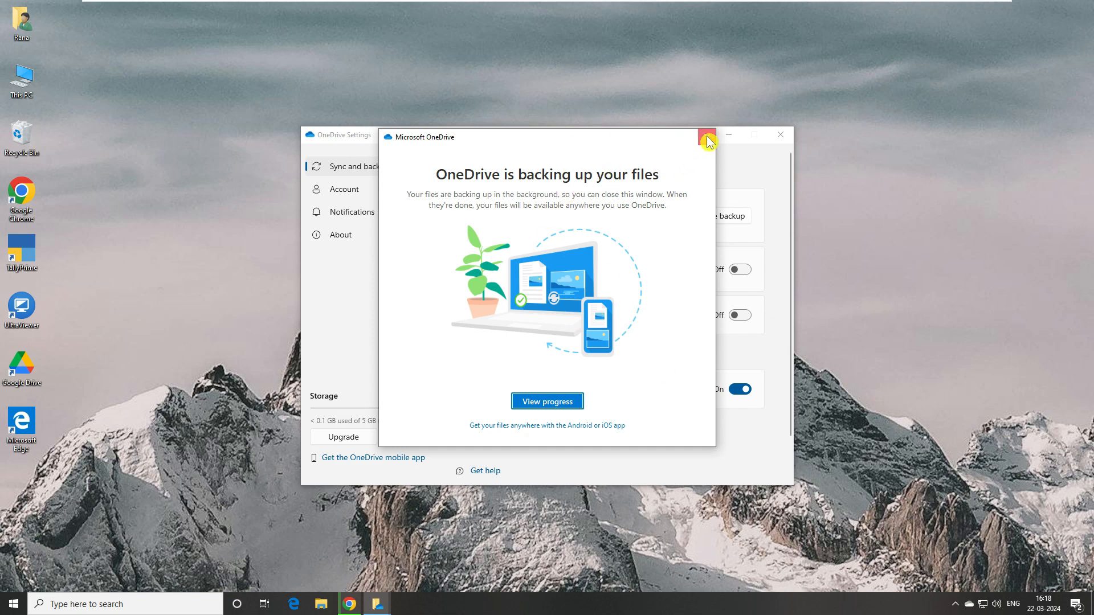
{"action": "left_click", "coordinate": [707, 137]}
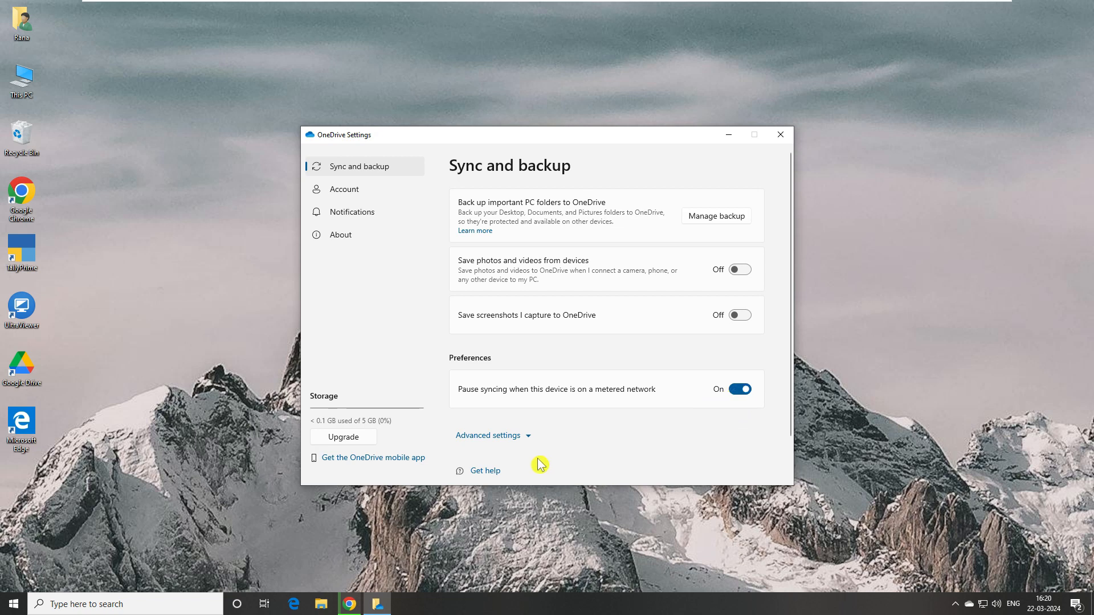
- Expand Advanced settings and open the Exclude dialog under Excluded file extensions
{"action": "left_click", "coordinate": [529, 438]}
{"action": "scroll", "coordinate": [572, 435], "scroll_direction": "down", "scroll_amount": 3}
{"action": "scroll", "coordinate": [572, 435], "scroll_direction": "down", "scroll_amount": 1}
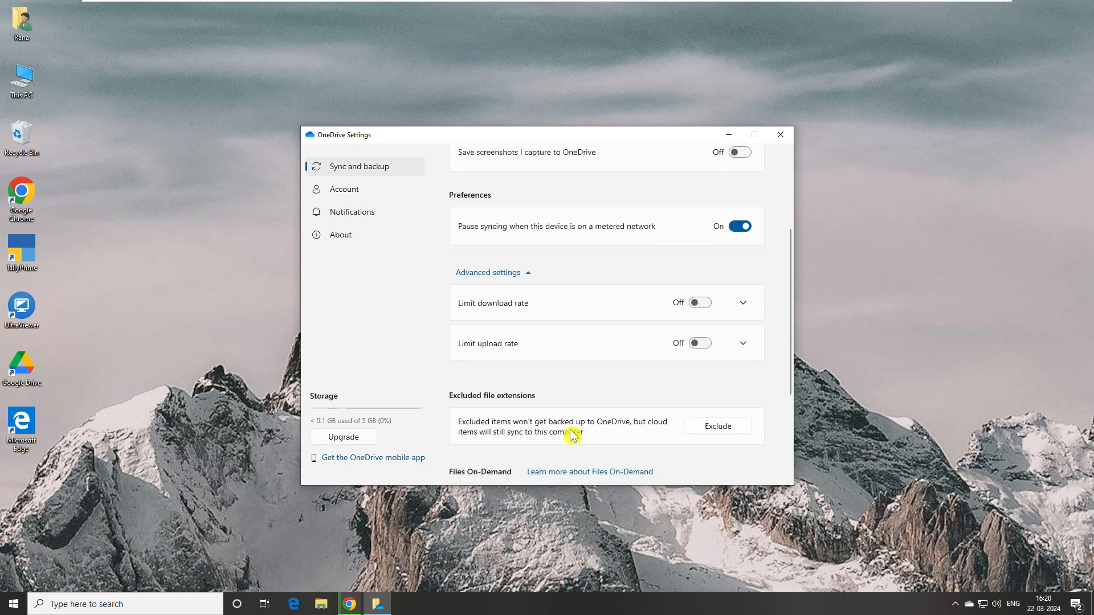
{"action": "scroll", "coordinate": [573, 435], "scroll_direction": "down", "scroll_amount": 3}
{"action": "scroll", "coordinate": [573, 435], "scroll_direction": "up", "scroll_amount": 5}
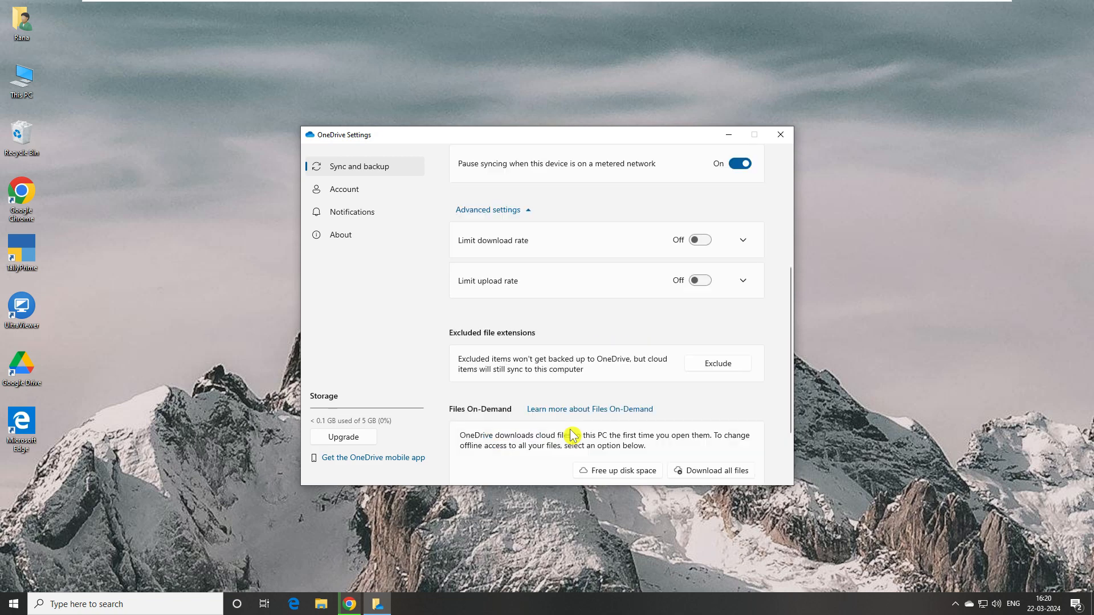
{"action": "scroll", "coordinate": [570, 435], "scroll_direction": "up", "scroll_amount": 1}
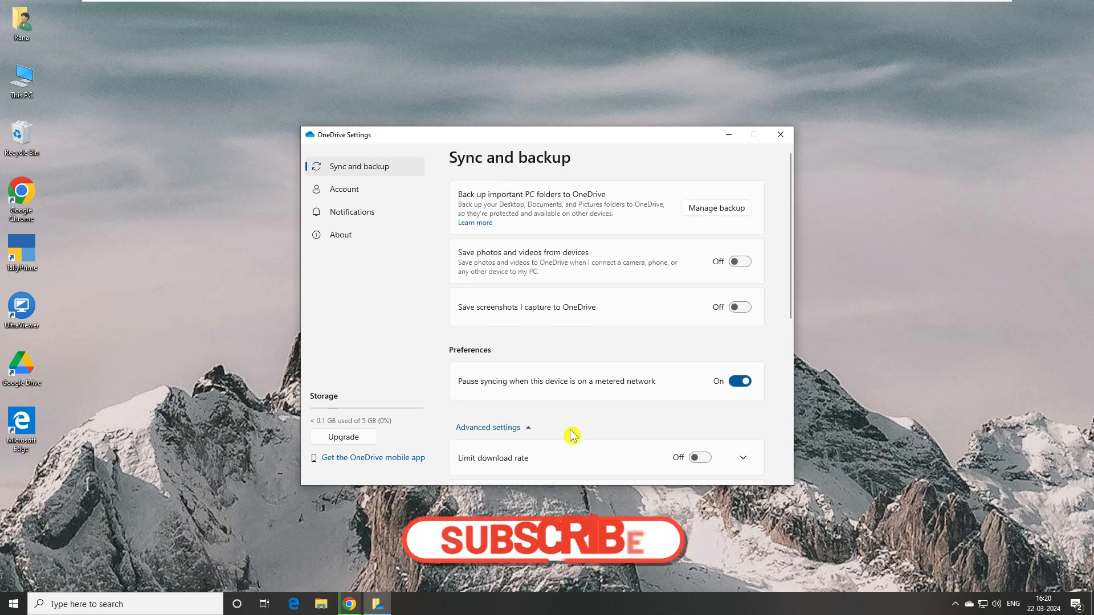
{"action": "scroll", "coordinate": [569, 436], "scroll_direction": "down", "scroll_amount": 1}
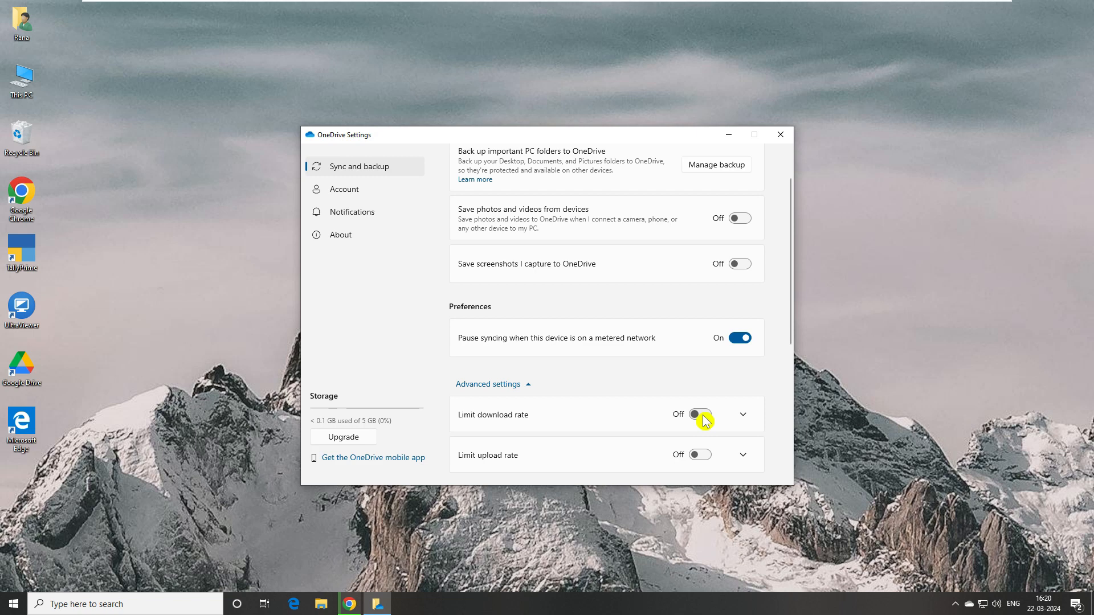
{"action": "scroll", "coordinate": [705, 422], "scroll_direction": "down", "scroll_amount": 5}
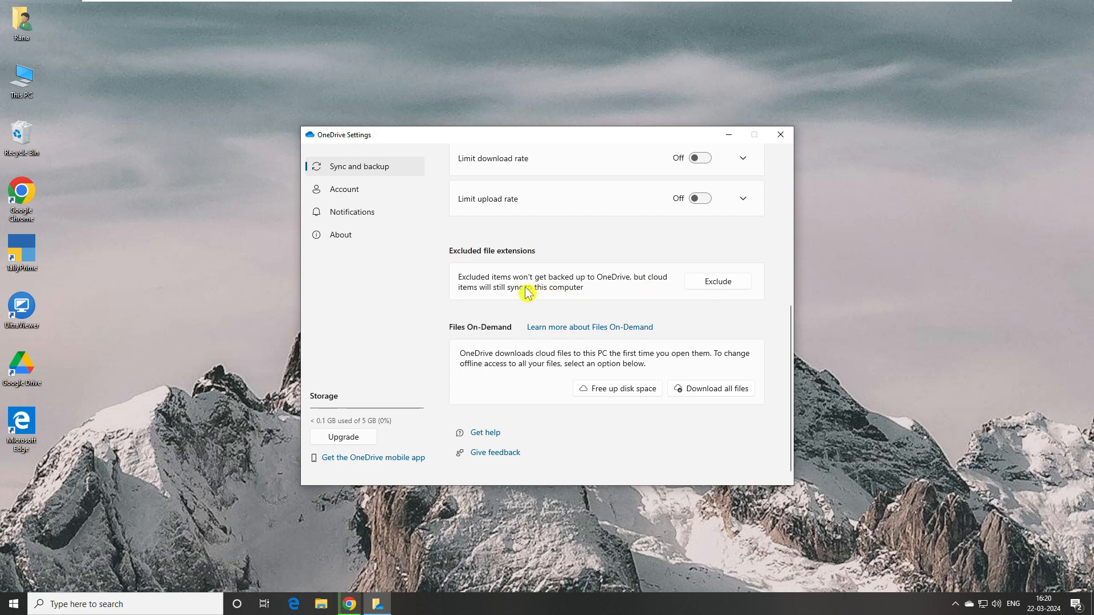
{"action": "left_click", "coordinate": [728, 285]}
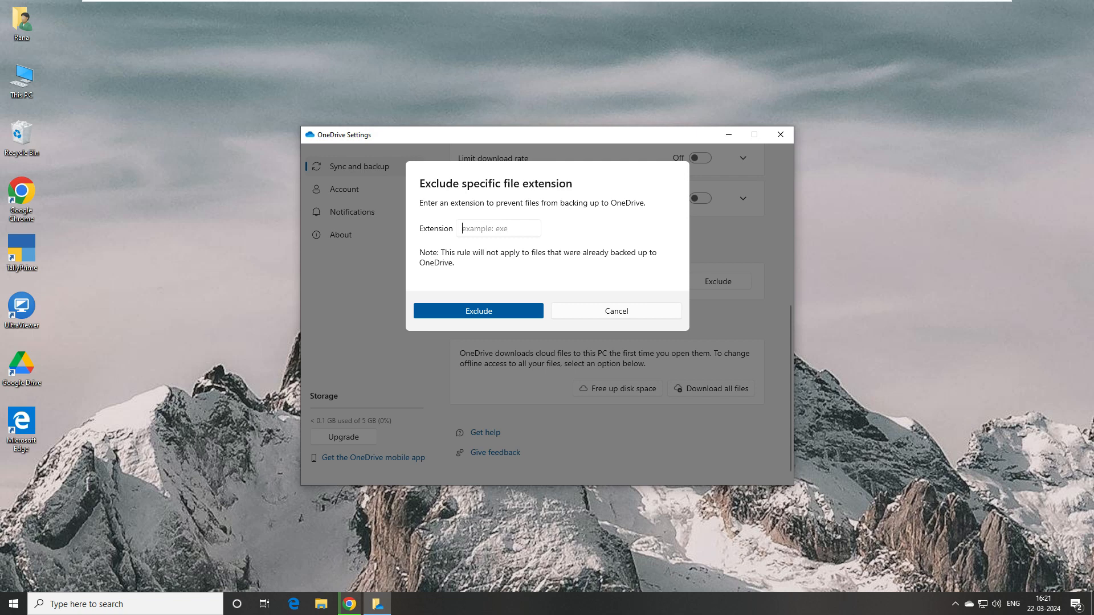
- Add exe and then msi as excluded file extensions
{"action": "type", "text": "exe"}
{"action": "left_click", "coordinate": [491, 320]}
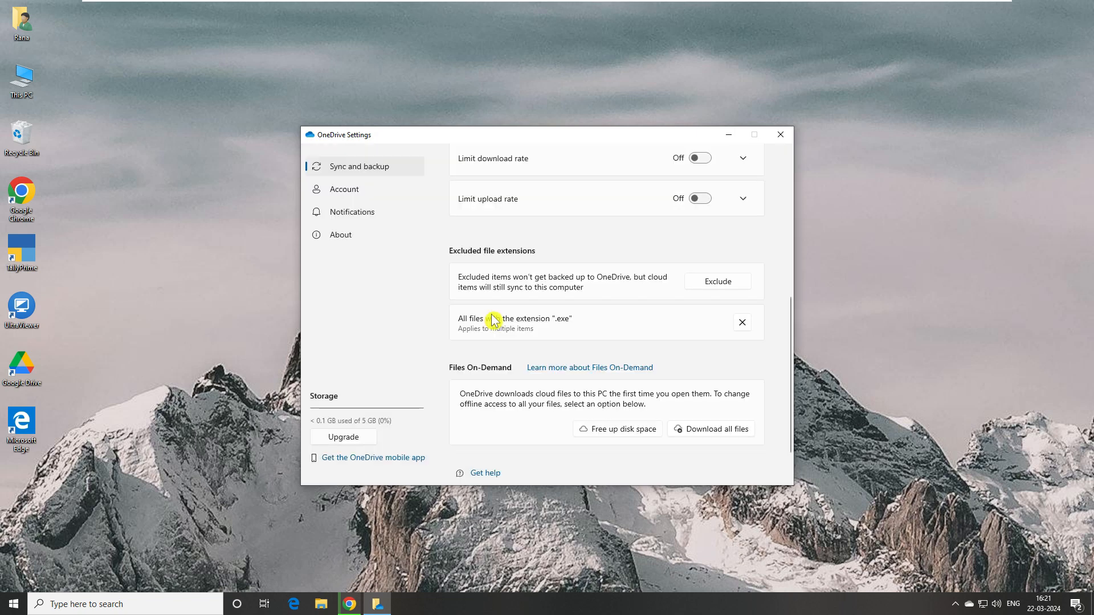
{"action": "left_click", "coordinate": [727, 284]}
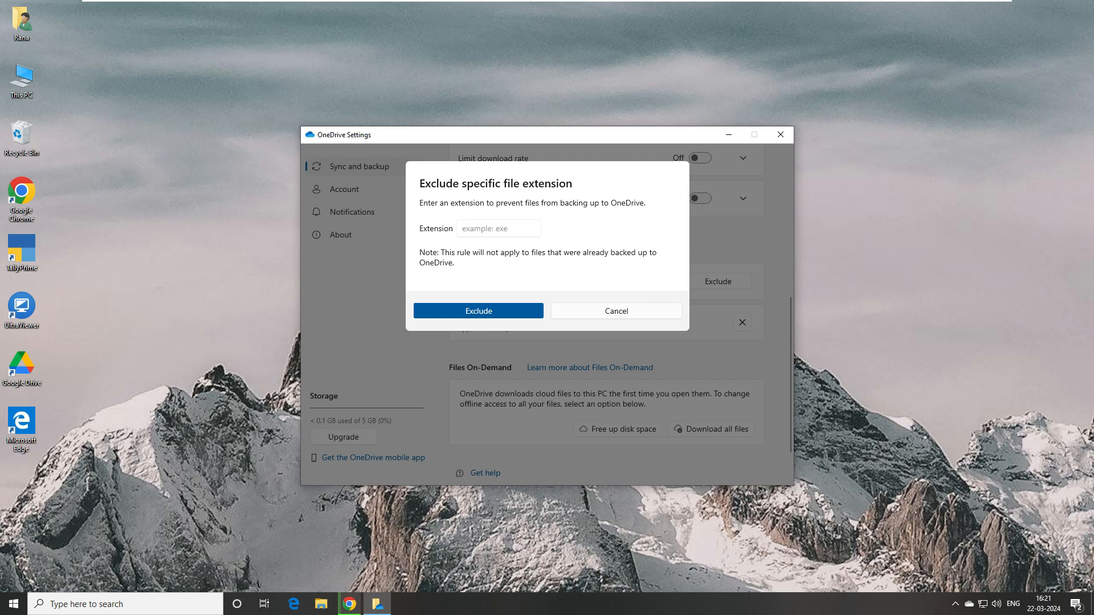
{"action": "type", "text": "msi"}
{"action": "left_click", "coordinate": [479, 322]}
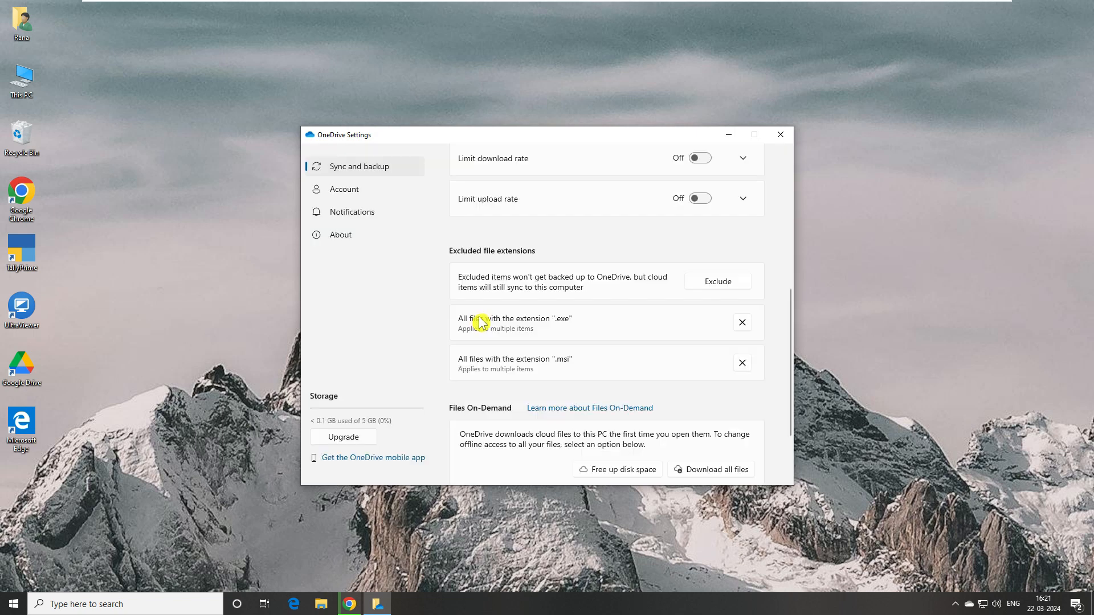